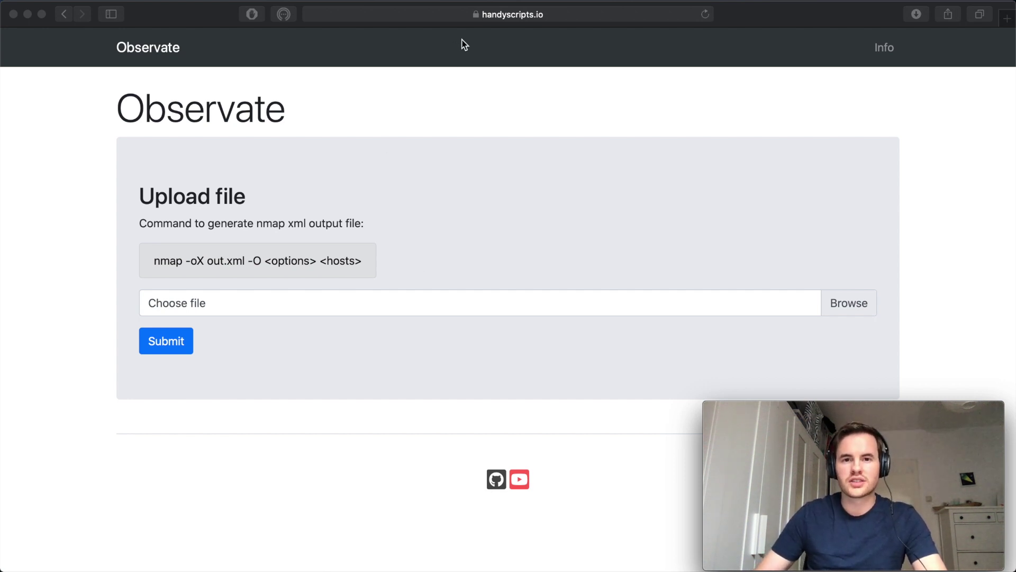
# Upload the home_network.xml nmap scan to Observate for analysis
pyautogui.click(552, 36)
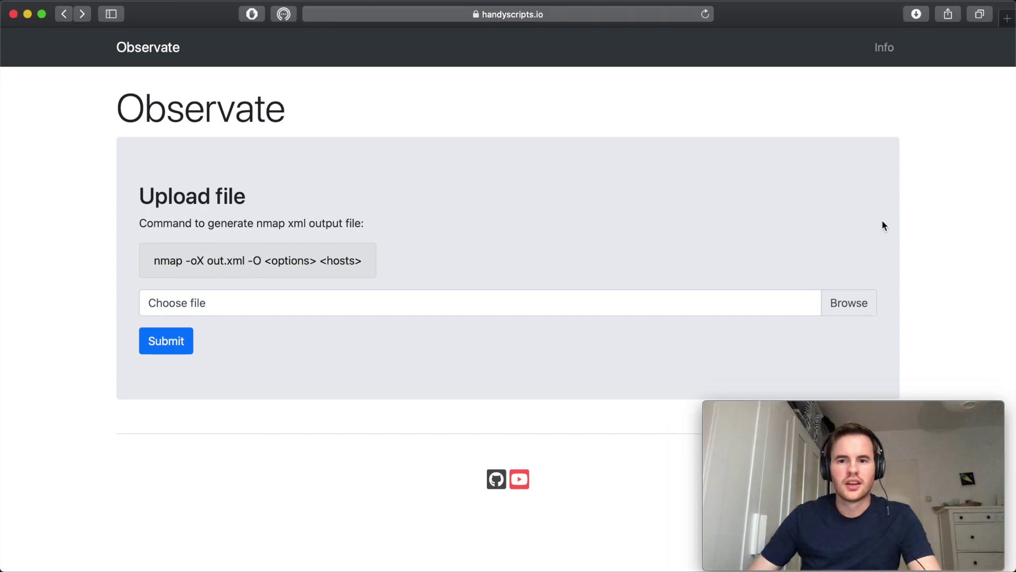
pyautogui.click(863, 300)
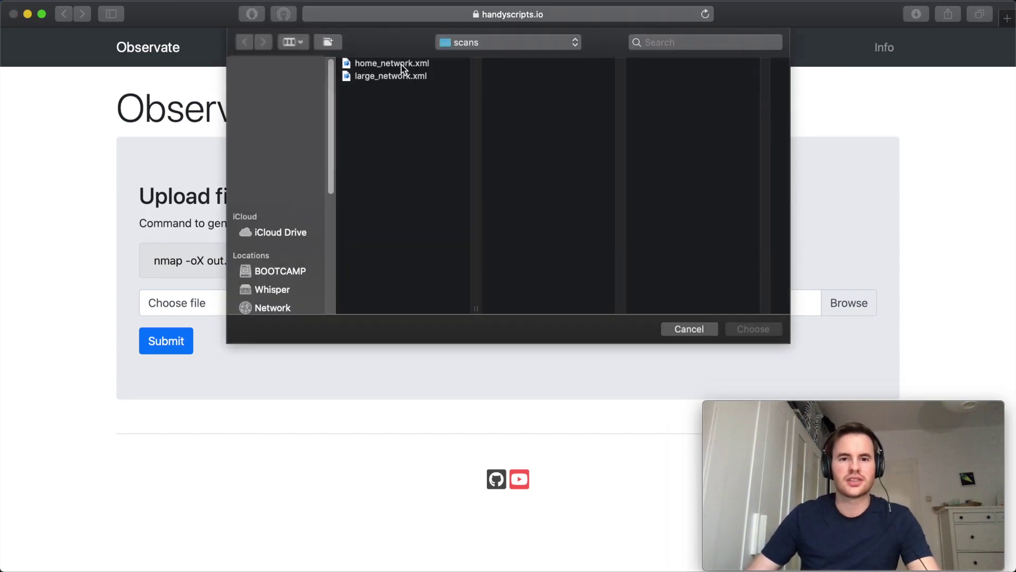
pyautogui.doubleClick(401, 64)
pyautogui.click(165, 343)
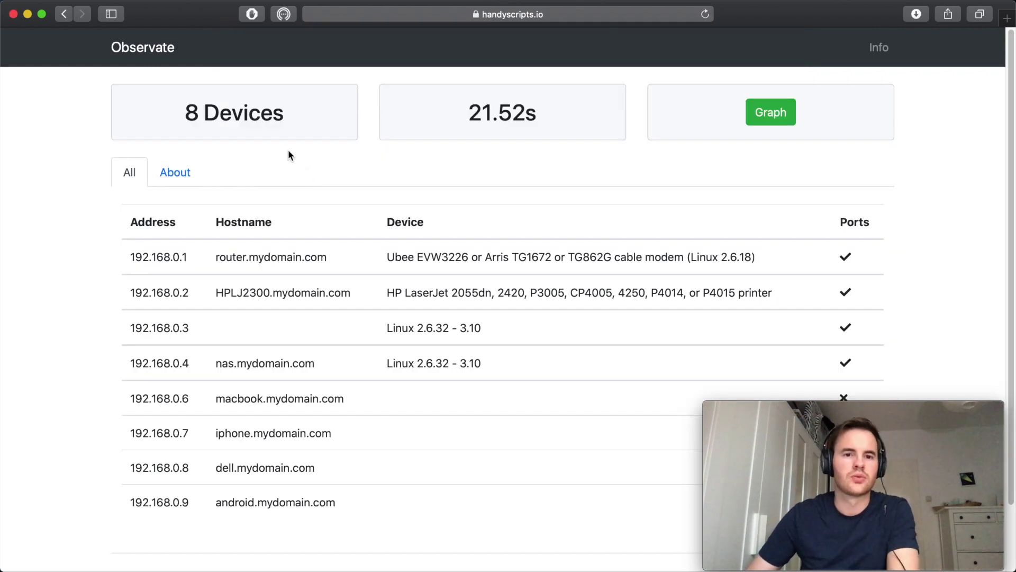
# Highlight the 8 Devices total and show router 192.168.0.1's open ports 53 and 80 and OS match
pyautogui.moveTo(187, 112); pyautogui.dragTo(308, 121)
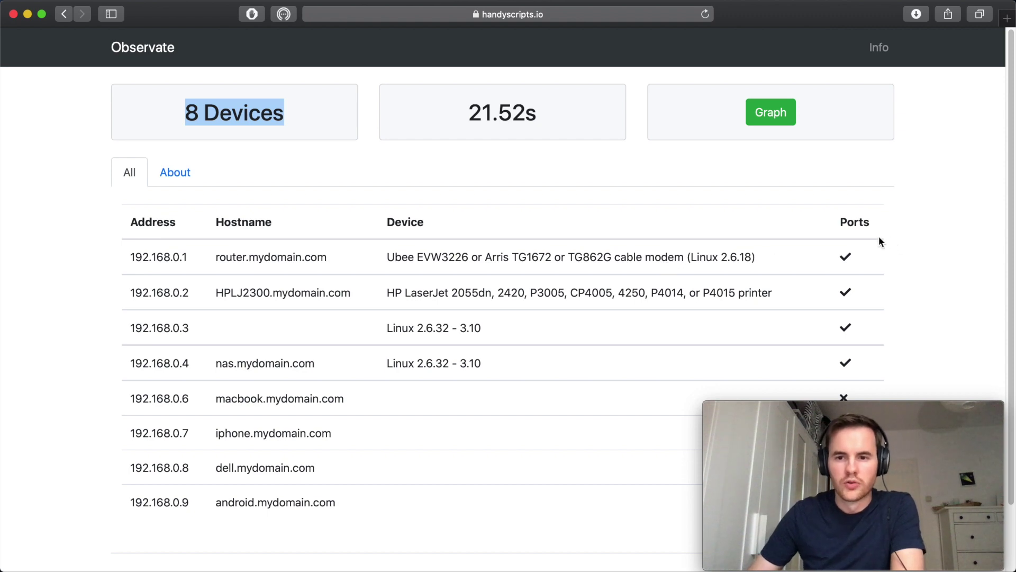
pyautogui.scroll(-2, 875, 350)
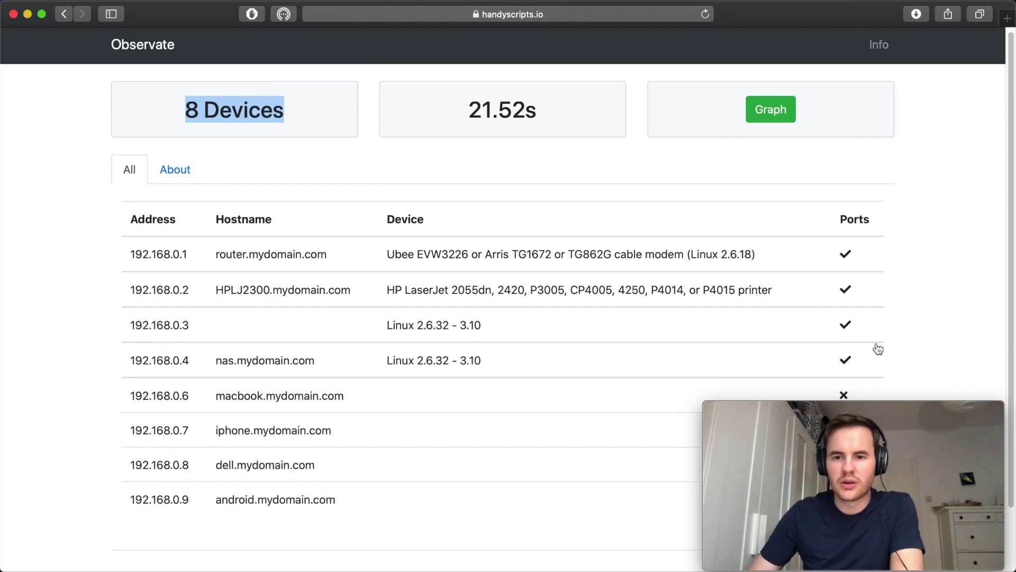
pyautogui.scroll(-3, 880, 345)
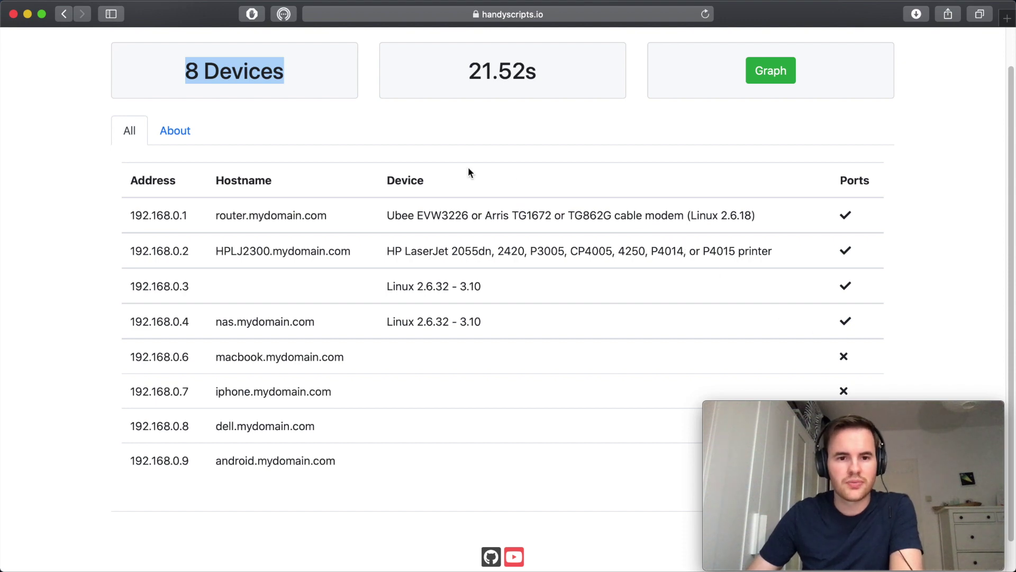
pyautogui.click(362, 220)
pyautogui.scroll(-5, 420, 220)
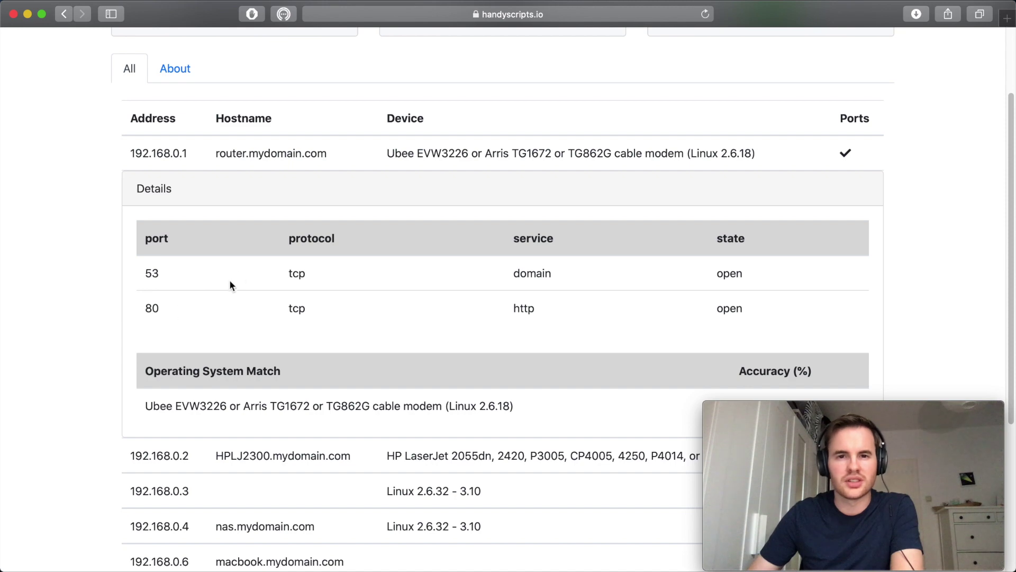
pyautogui.click(340, 157)
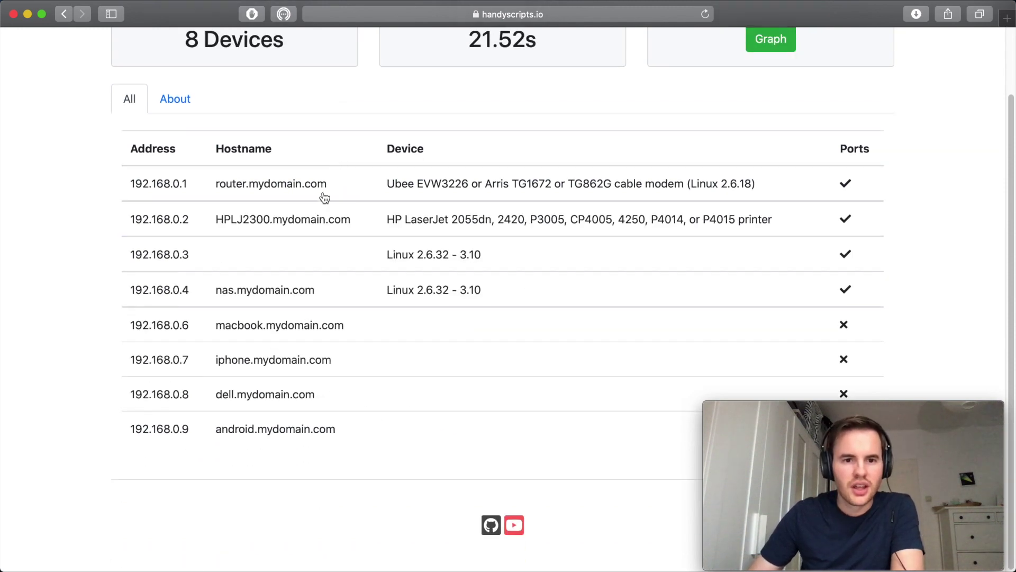
pyautogui.click(635, 223)
pyautogui.scroll(-3, 637, 222)
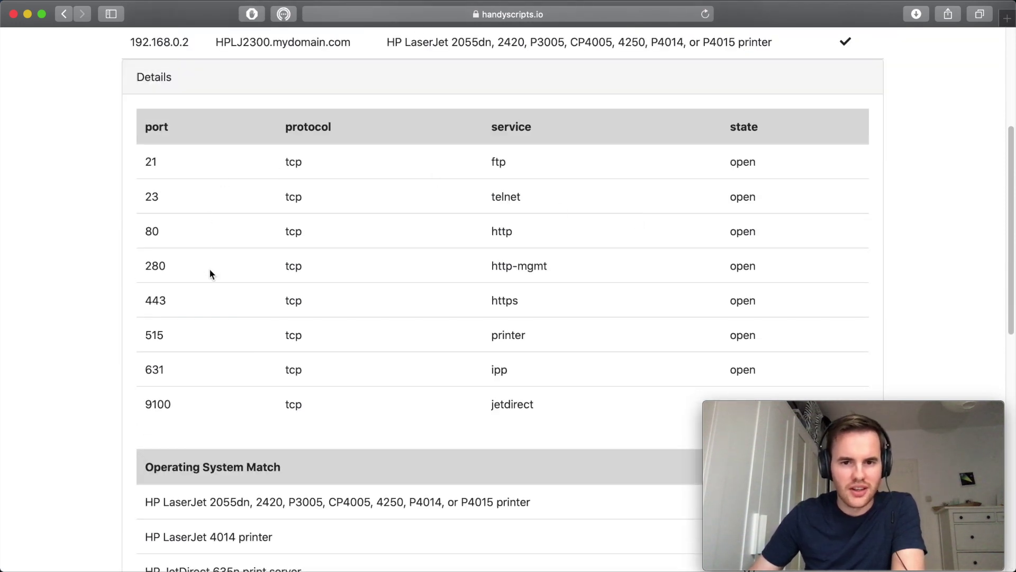
pyautogui.scroll(-1, 216, 304)
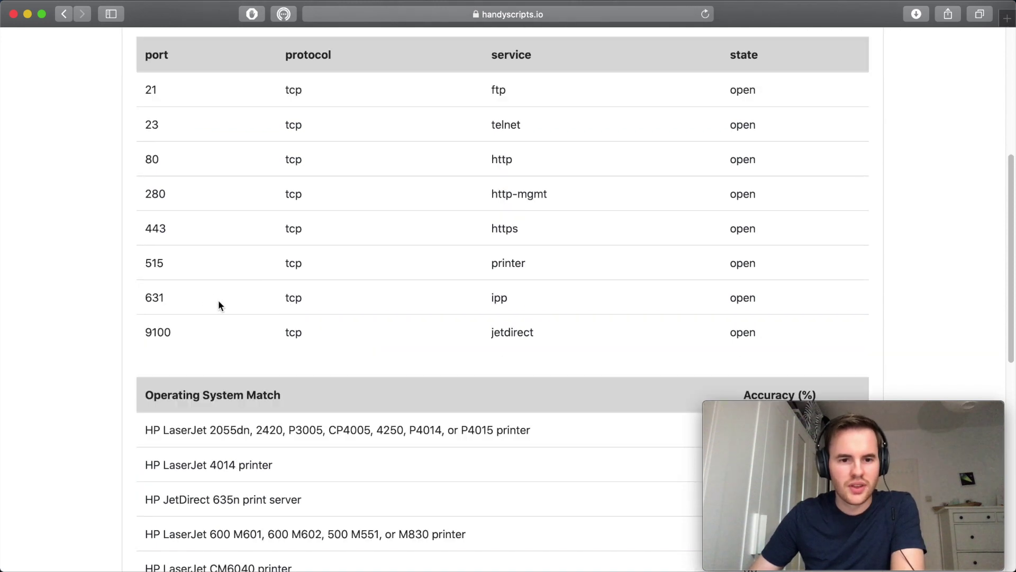
pyautogui.scroll(-2, 219, 300)
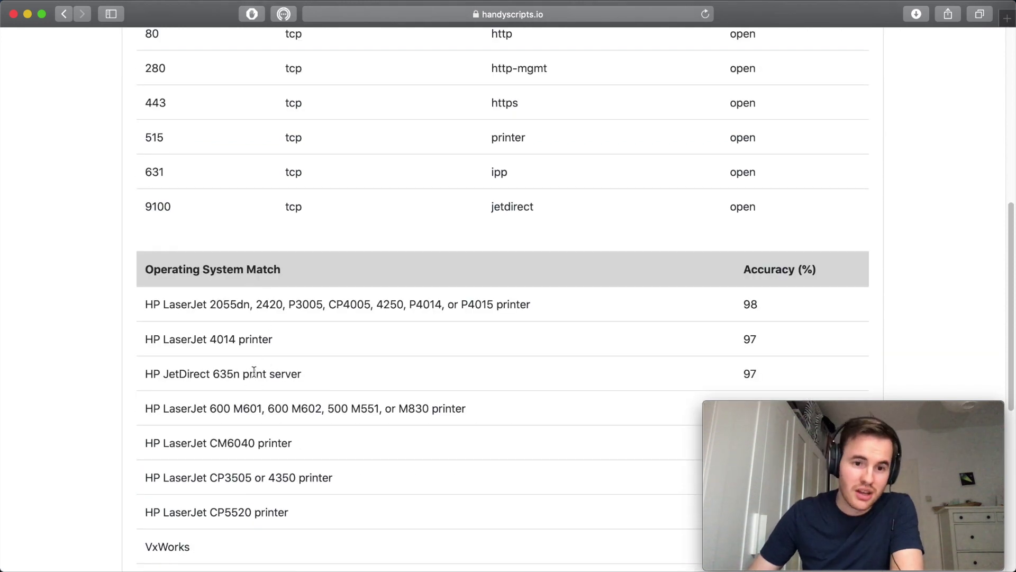
pyautogui.scroll(3, 300, 260)
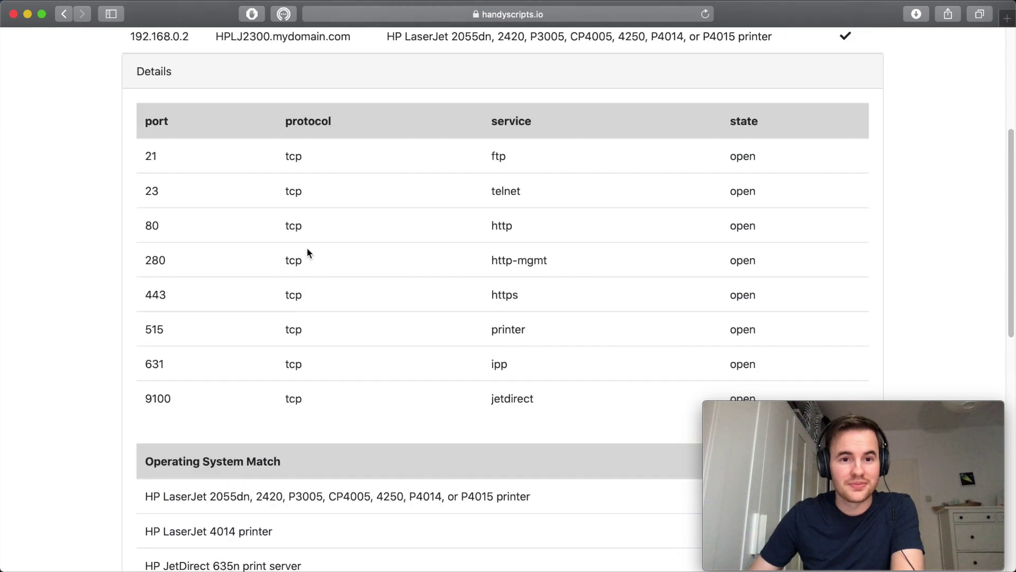
pyautogui.click(308, 39)
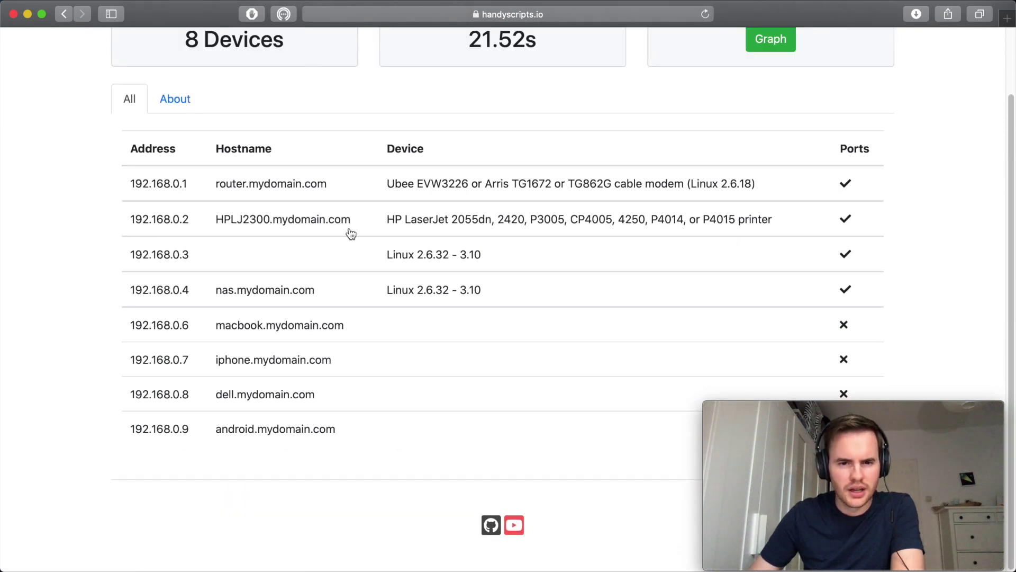
pyautogui.click(364, 254)
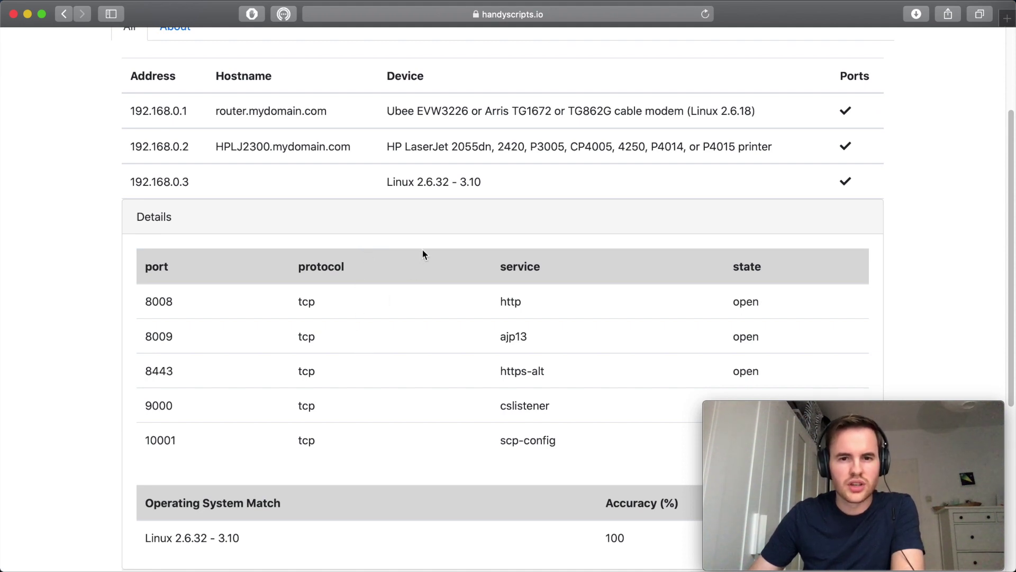
pyautogui.click(449, 181)
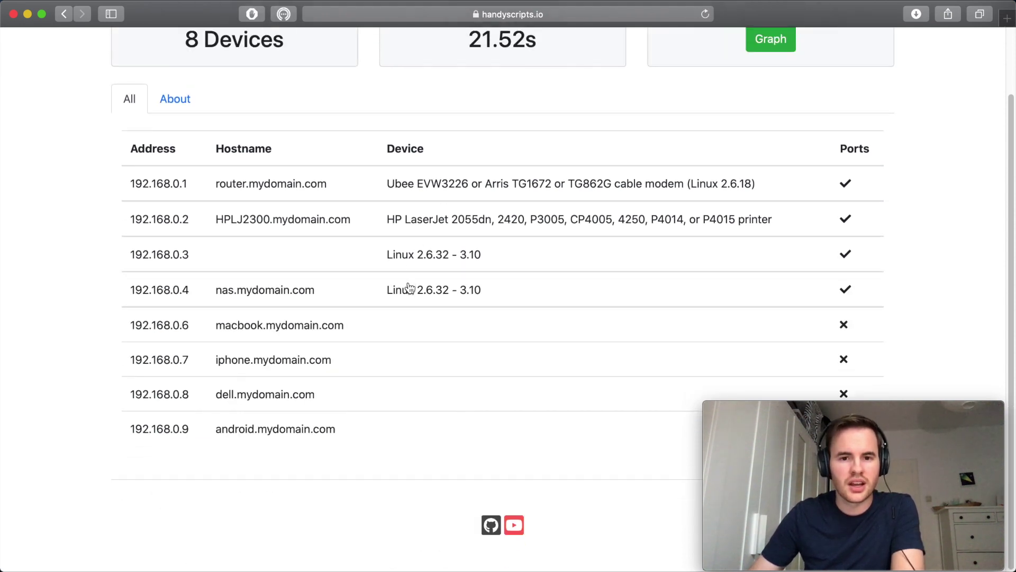
pyautogui.click(410, 293)
pyautogui.scroll(-6, 410, 295)
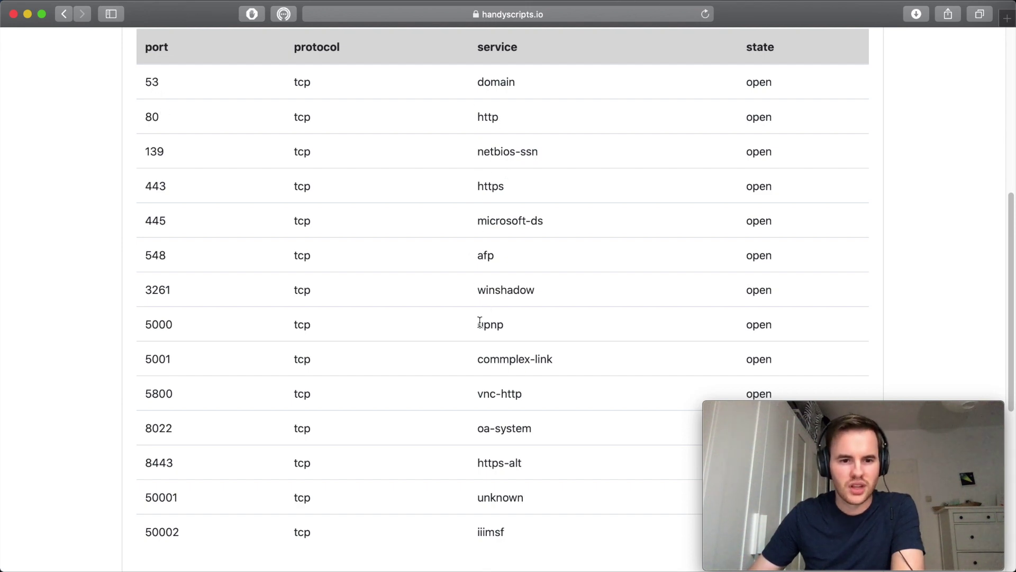
pyautogui.scroll(-1, 481, 324)
pyautogui.scroll(-10, 480, 310)
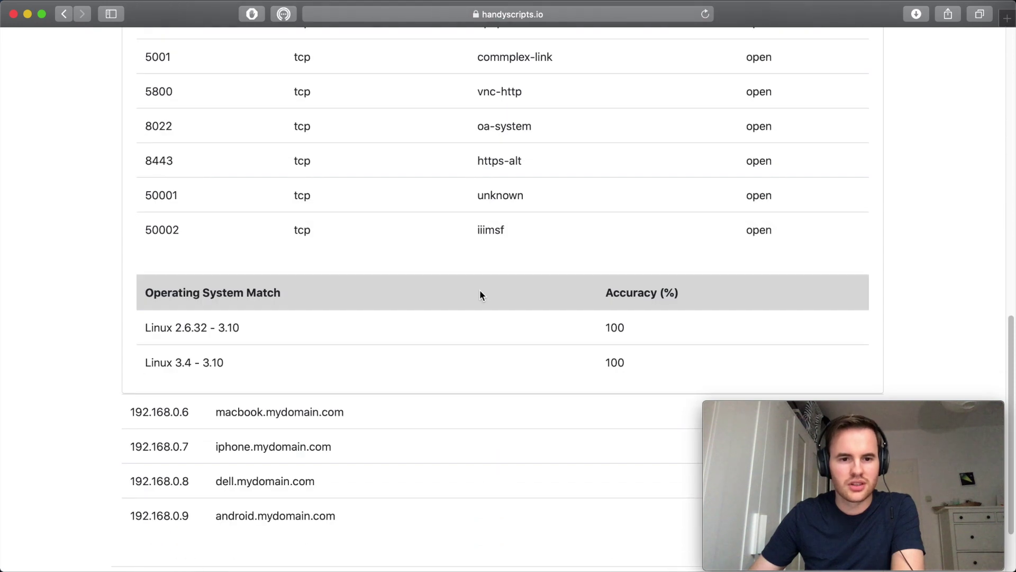
pyautogui.scroll(2, 450, 196)
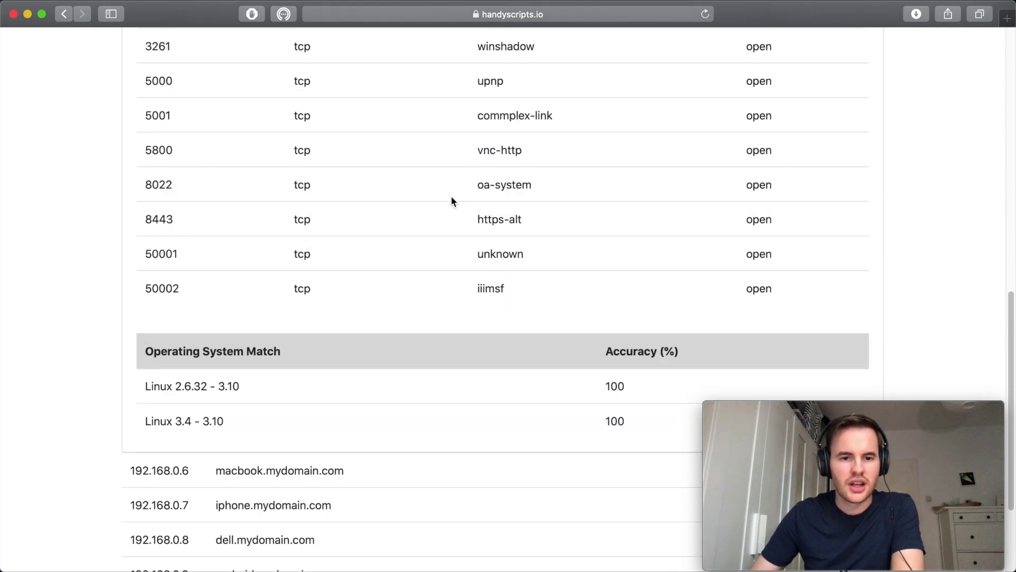
pyautogui.scroll(-5, 450, 195)
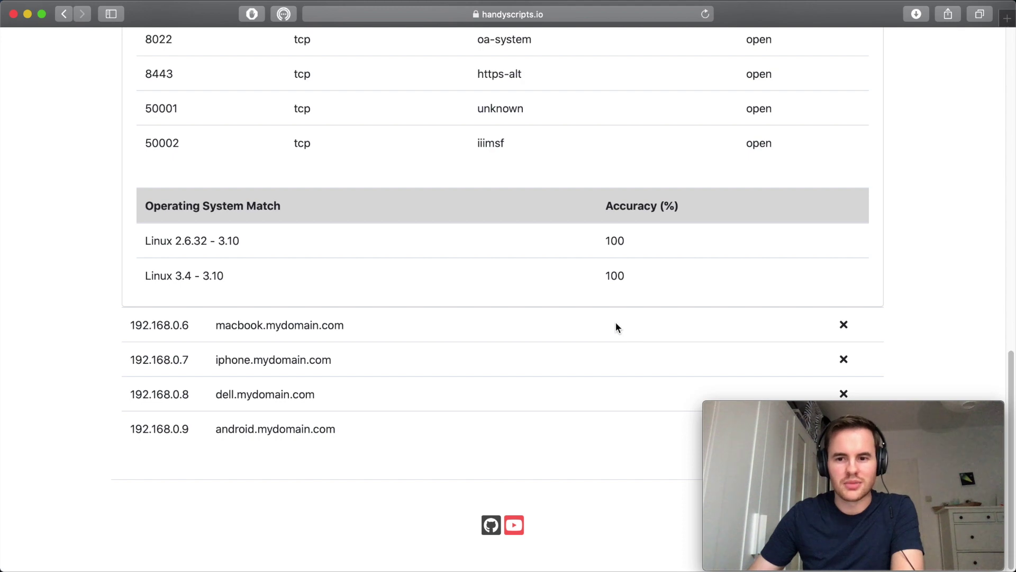
pyautogui.scroll(12, 616, 324)
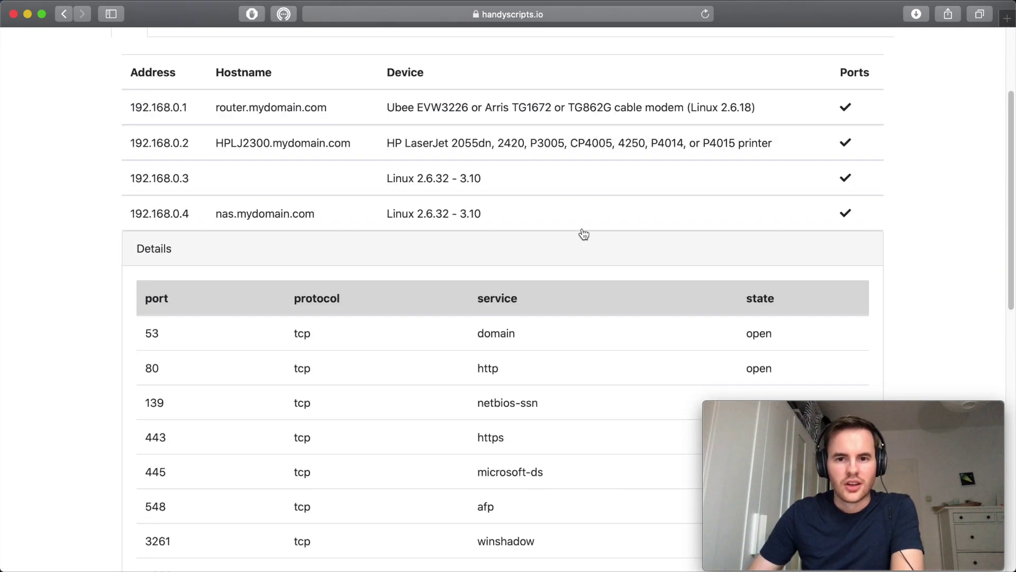
pyautogui.click(578, 218)
pyautogui.scroll(1, 688, 143)
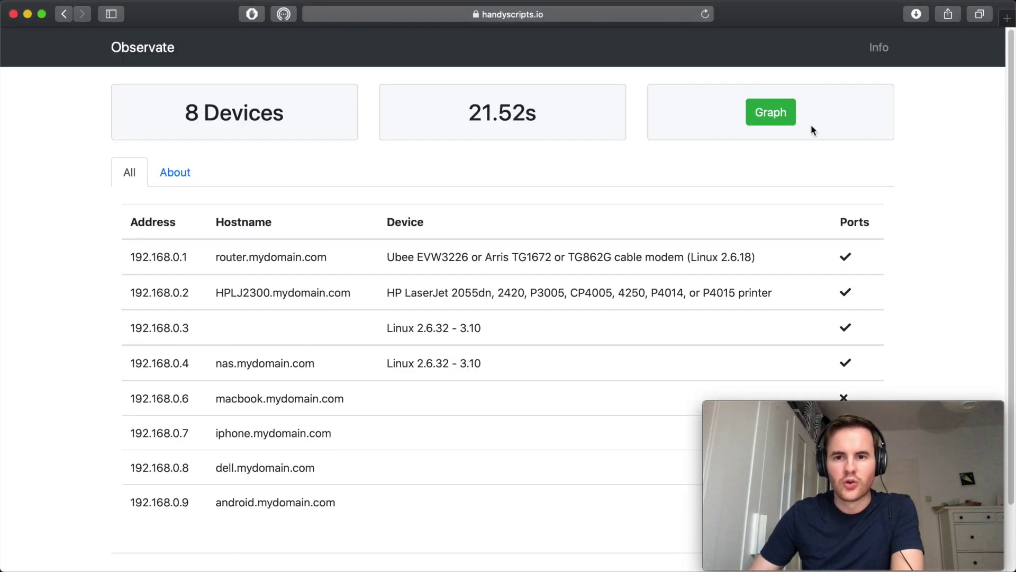
# Open the scan's network graph and review the services of nas.mydomain.com
pyautogui.click(766, 112)
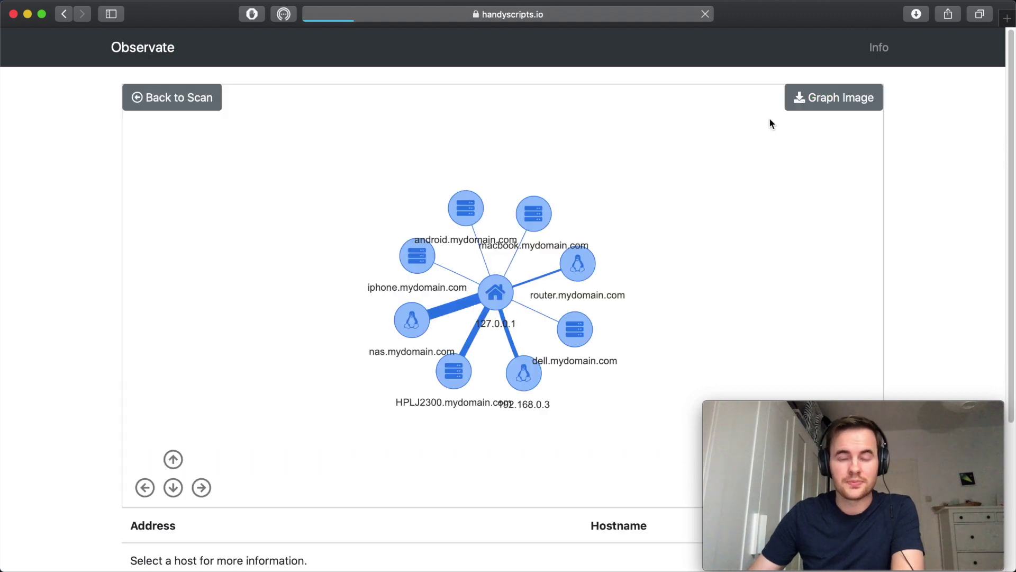
pyautogui.scroll(-5, 939, 164)
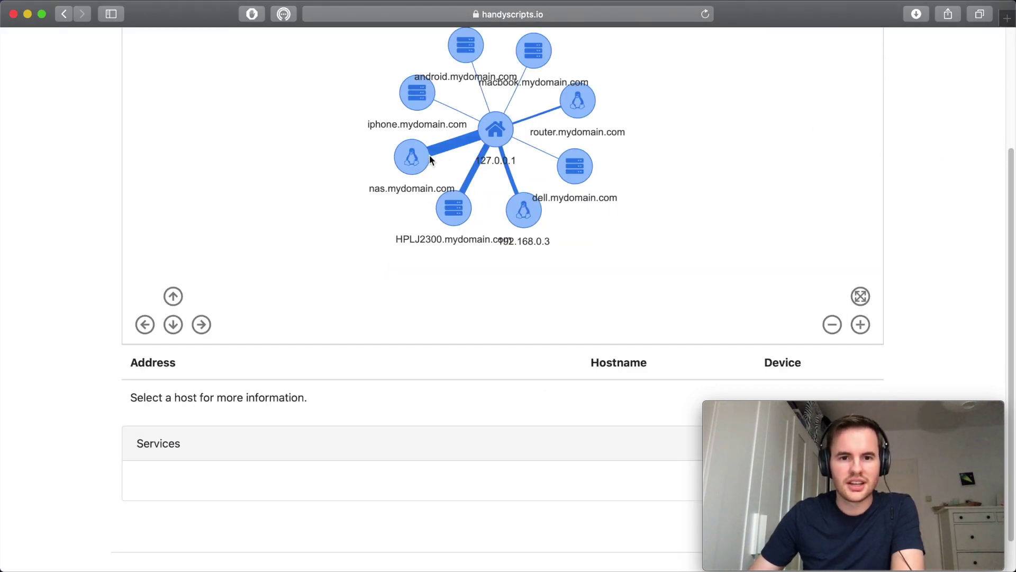
pyautogui.click(451, 149)
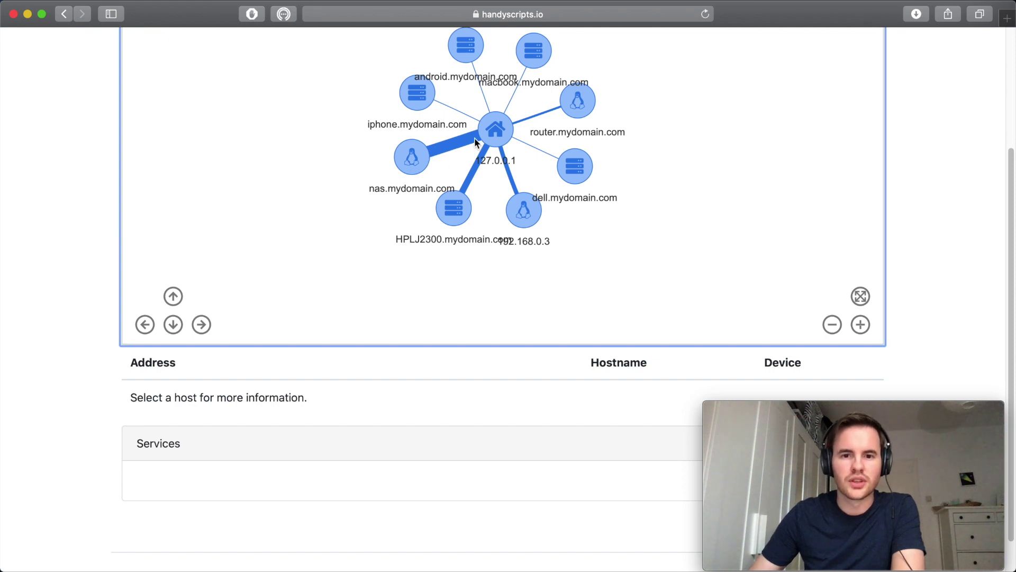
pyautogui.click(423, 159)
pyautogui.scroll(-4, 423, 160)
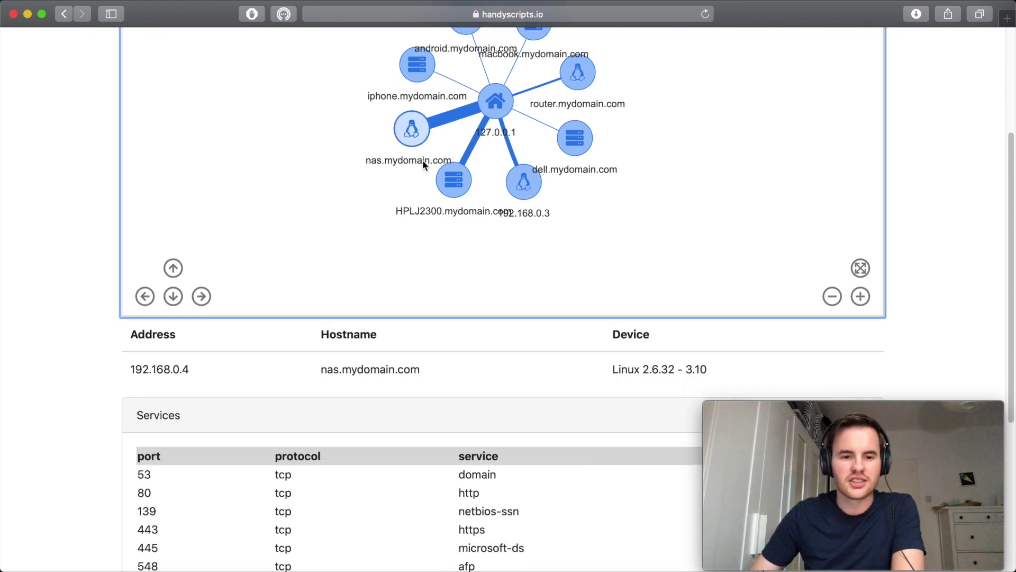
pyautogui.scroll(-5, 422, 161)
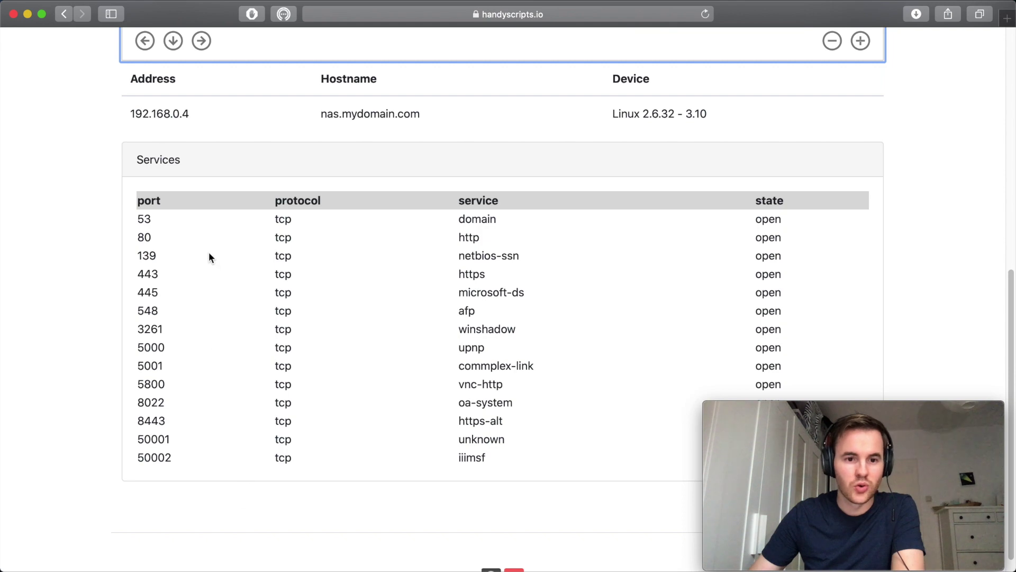
pyautogui.scroll(10, 208, 362)
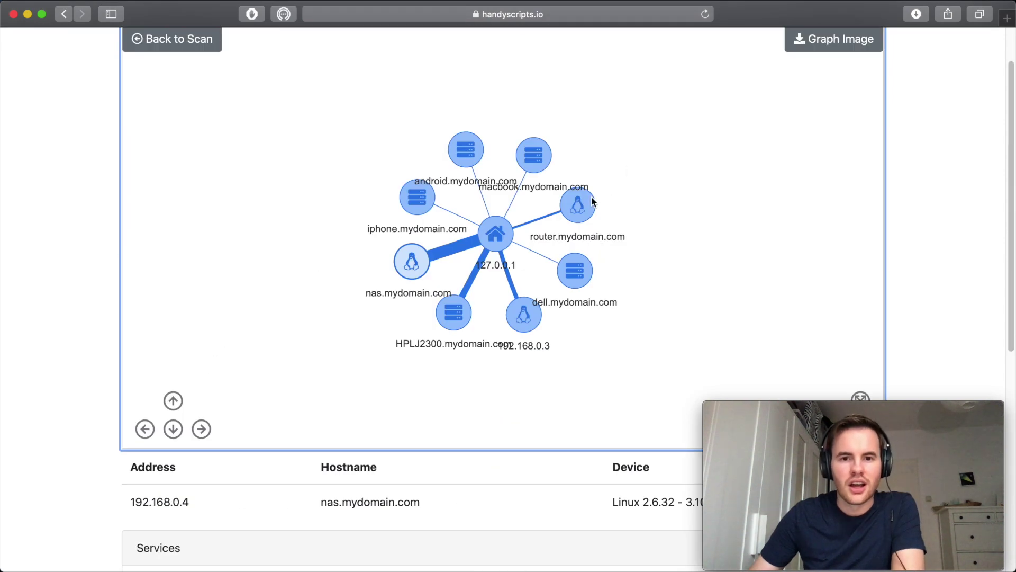
# Review router.mydomain.com's services, then show 192.168.0.3 with services like 8008 http and 9000 cslistener
pyautogui.click(583, 215)
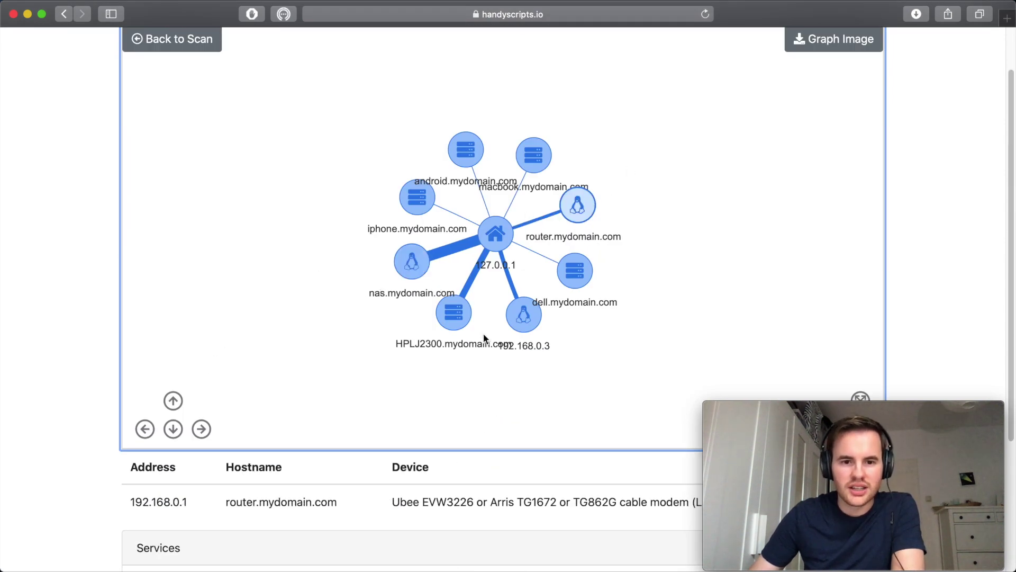
pyautogui.scroll(-3, 379, 466)
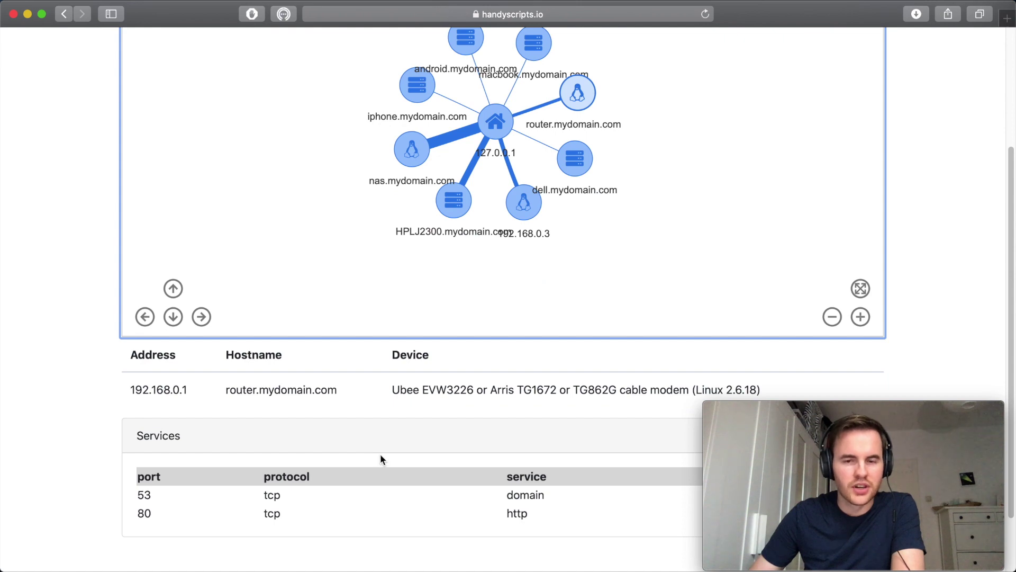
pyautogui.scroll(1, 380, 459)
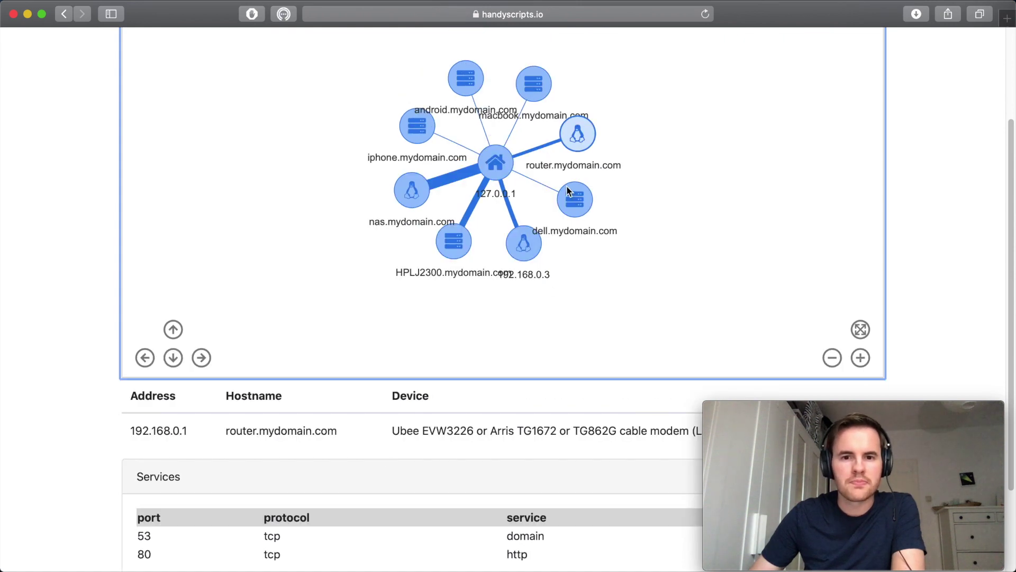
pyautogui.click(538, 241)
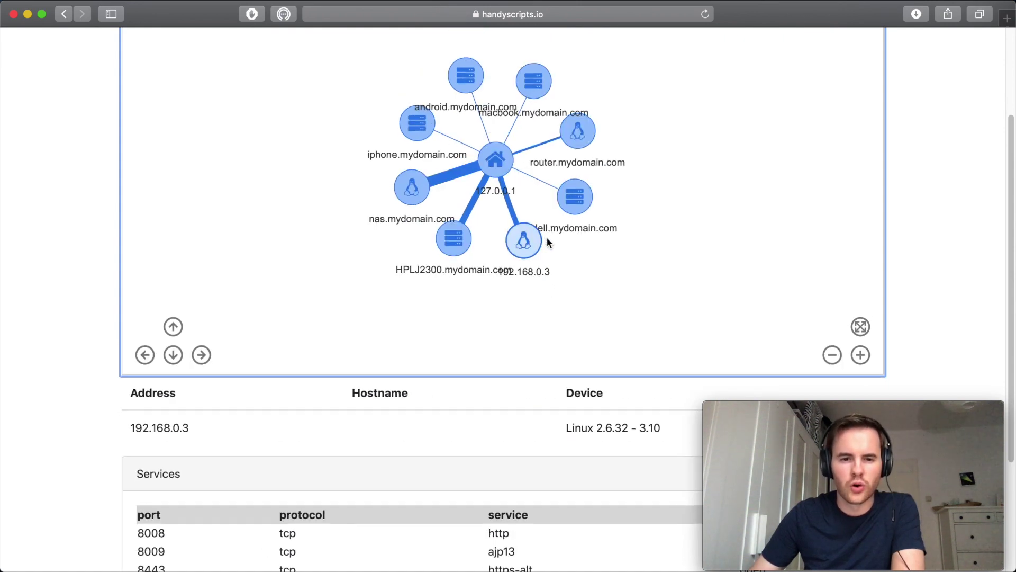
pyautogui.scroll(-4, 548, 237)
pyautogui.scroll(3, 386, 358)
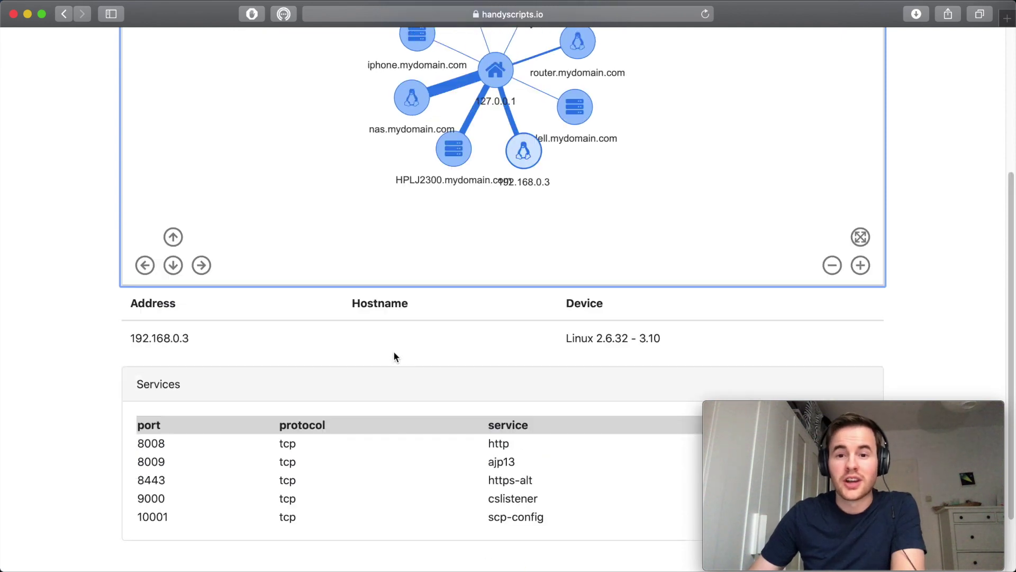
pyautogui.scroll(5, 396, 350)
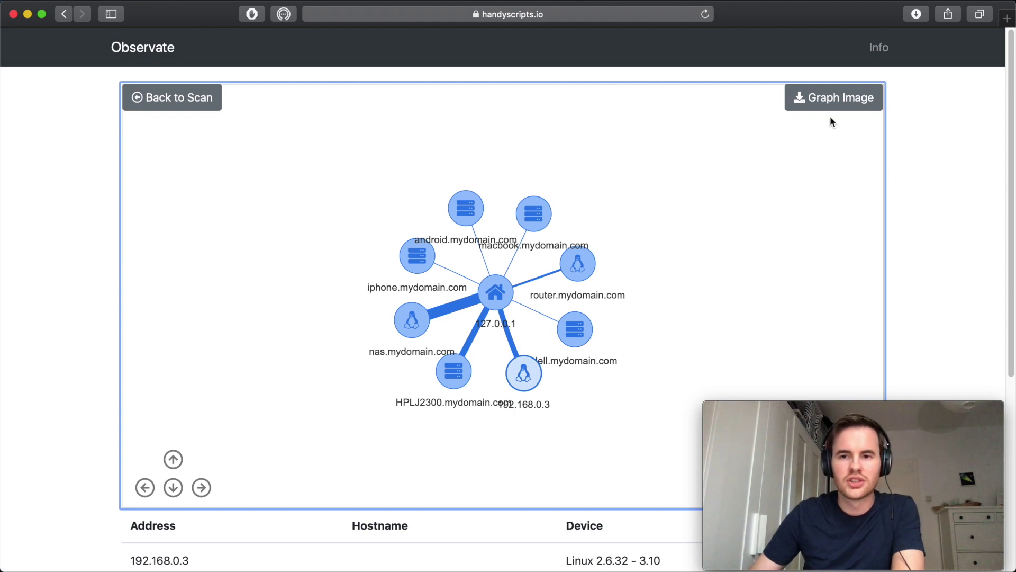
pyautogui.click(933, 123)
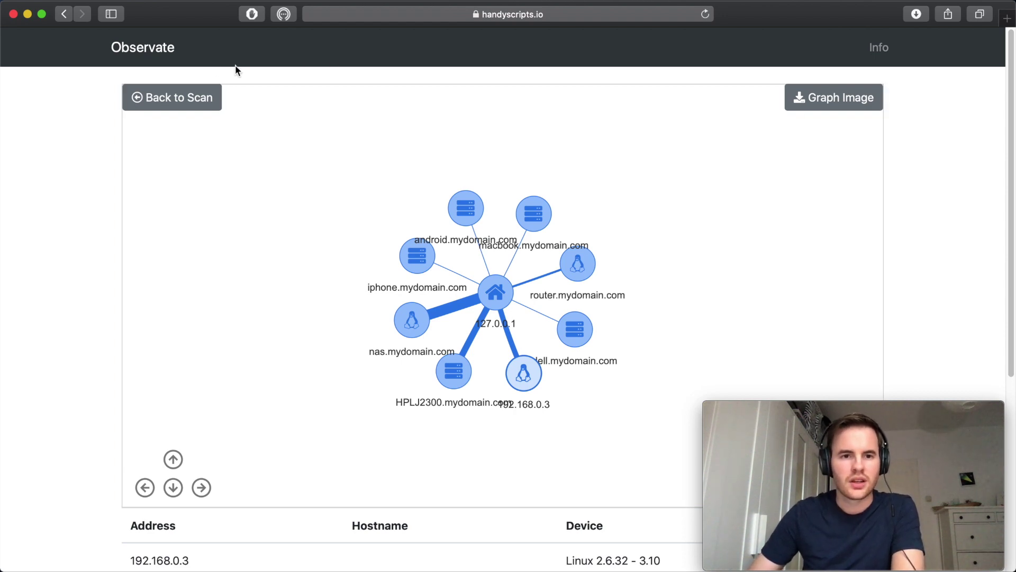
# Upload large_network.xml from the upload page, producing 81 devices found in 4350.24s
pyautogui.click(119, 51)
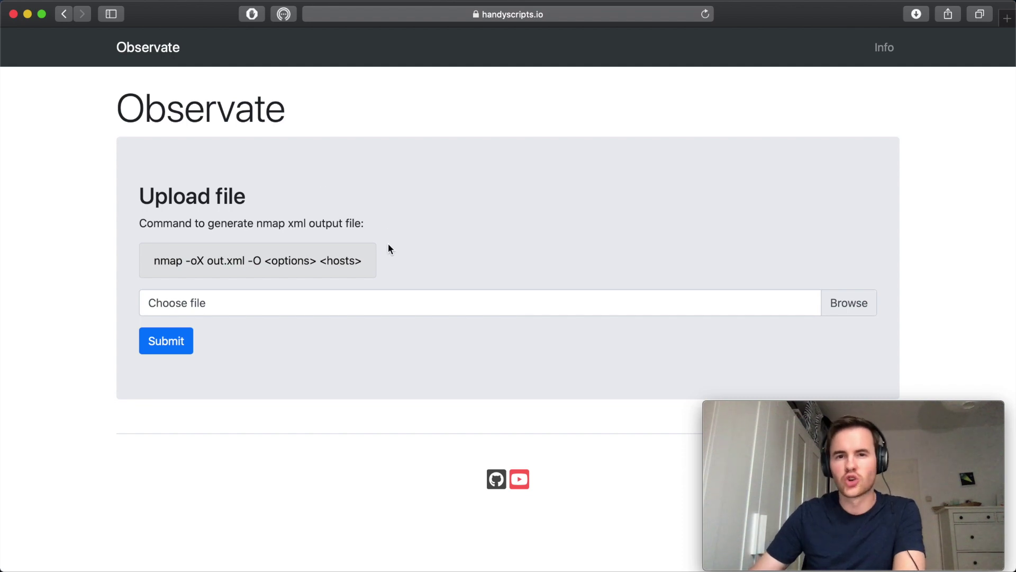
pyautogui.click(389, 305)
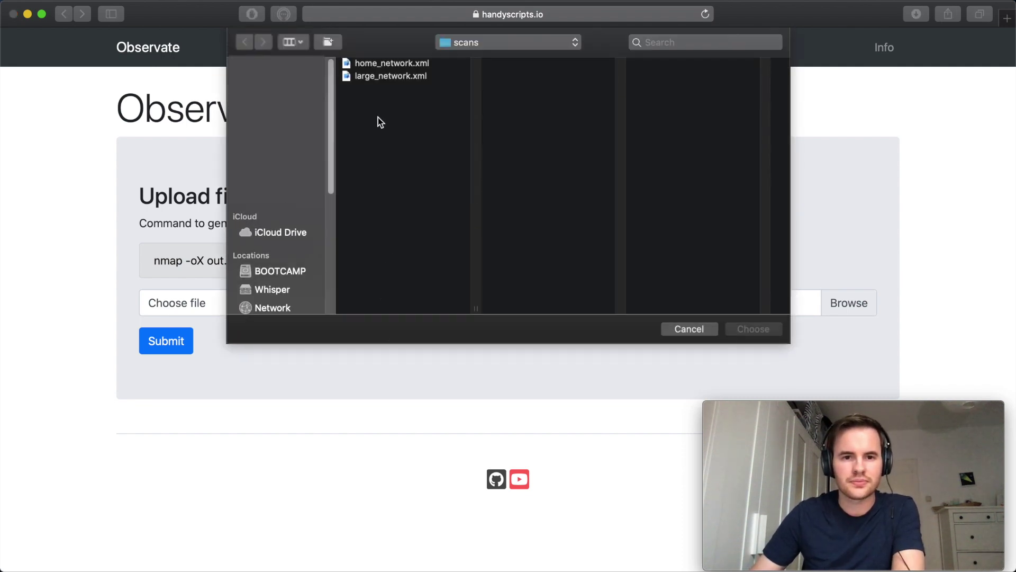
pyautogui.click(379, 74)
pyautogui.press('Return')
pyautogui.click(182, 349)
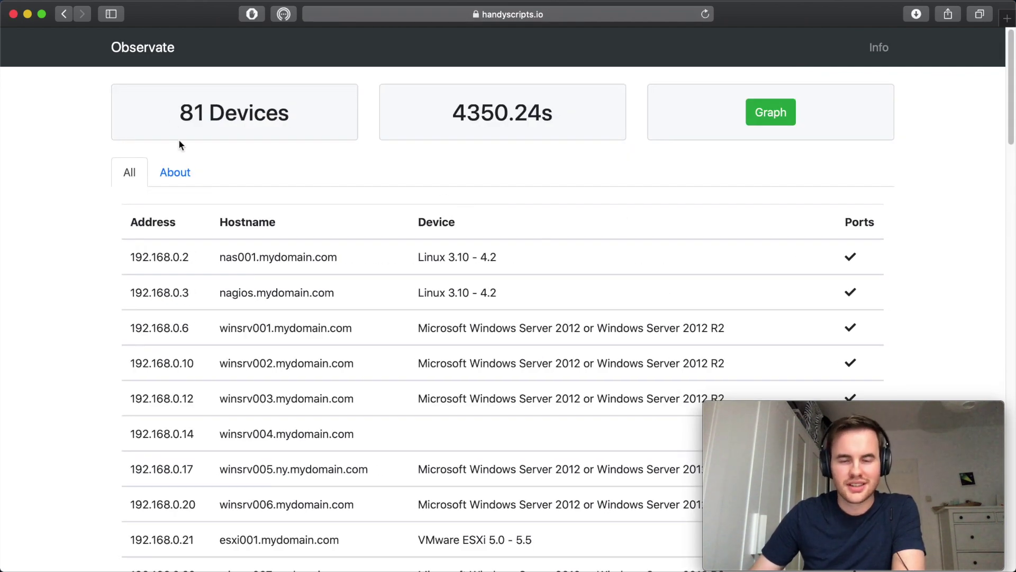
pyautogui.scroll(-3, 130, 185)
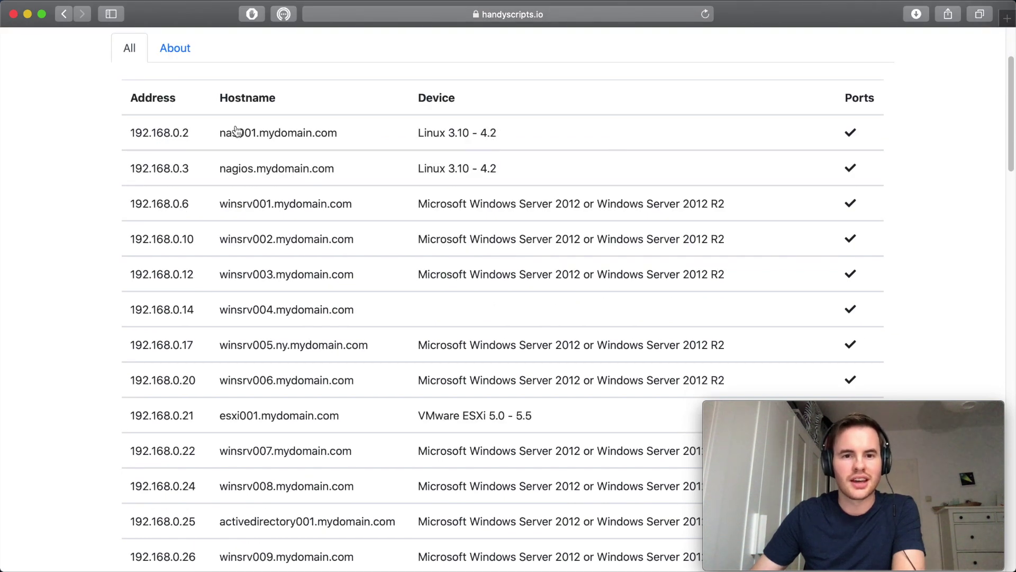
pyautogui.scroll(-2, 239, 133)
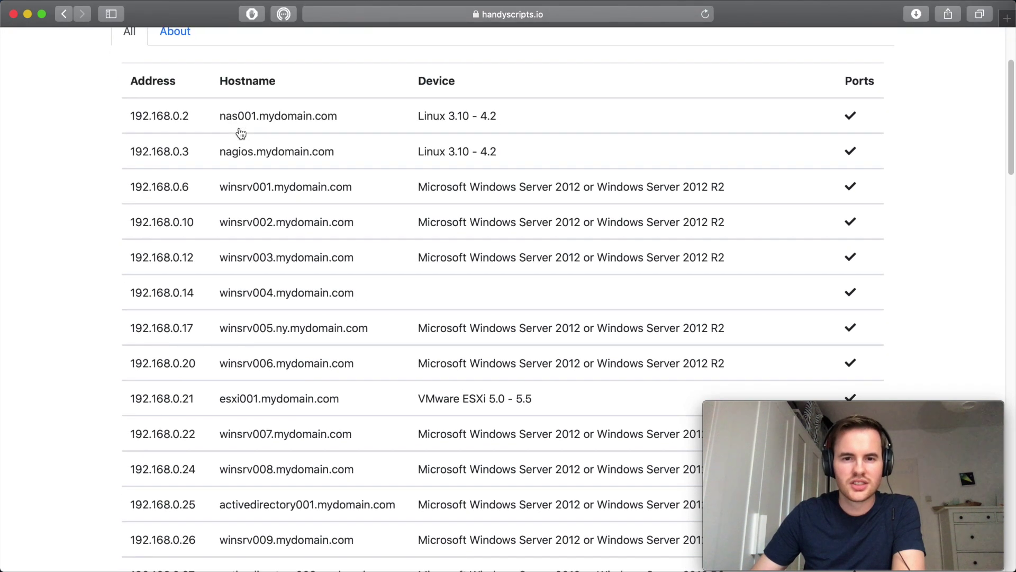
pyautogui.scroll(-6, 450, 376)
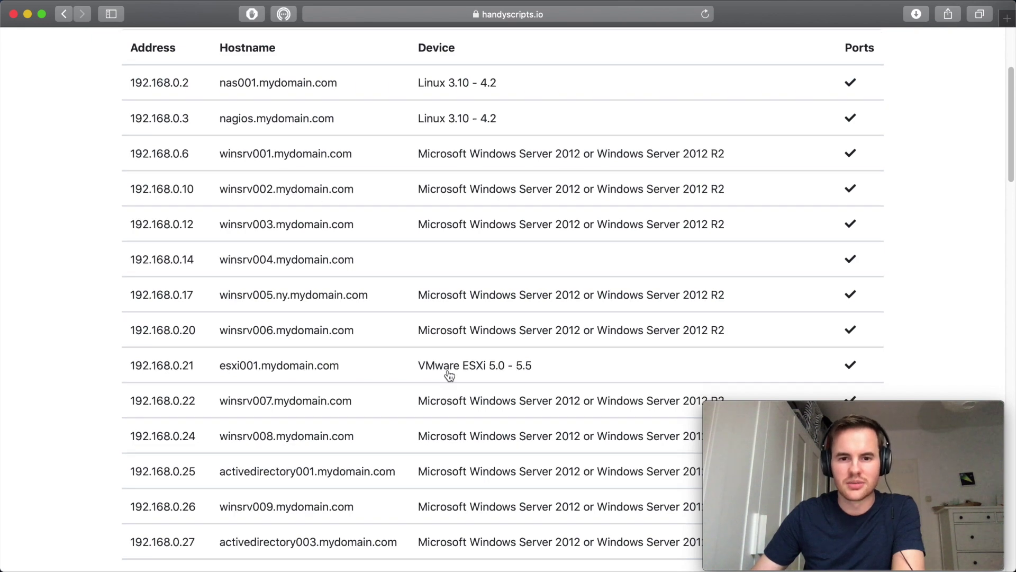
pyautogui.scroll(-10, 451, 374)
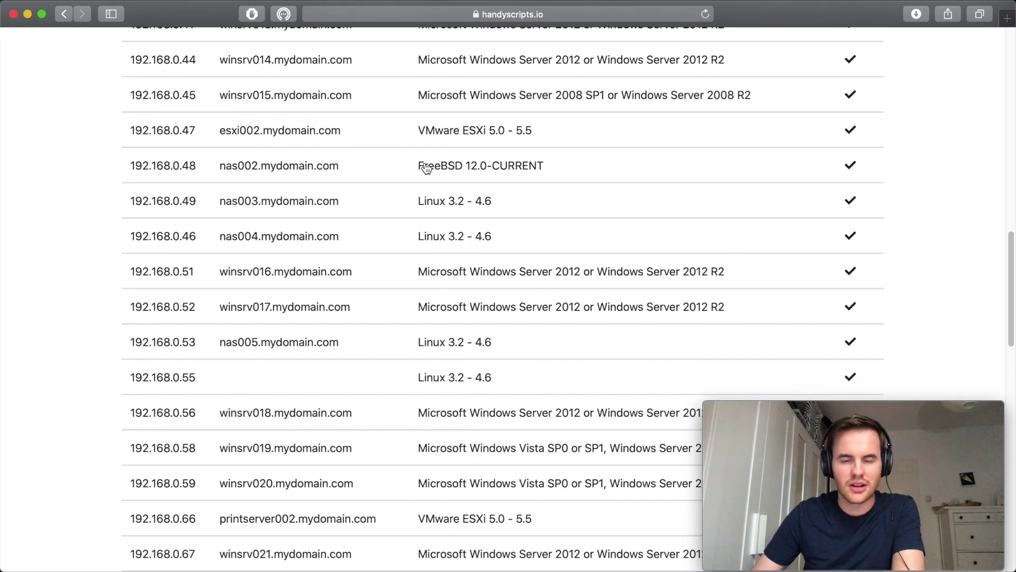
pyautogui.scroll(1, 434, 175)
pyautogui.scroll(15, 444, 183)
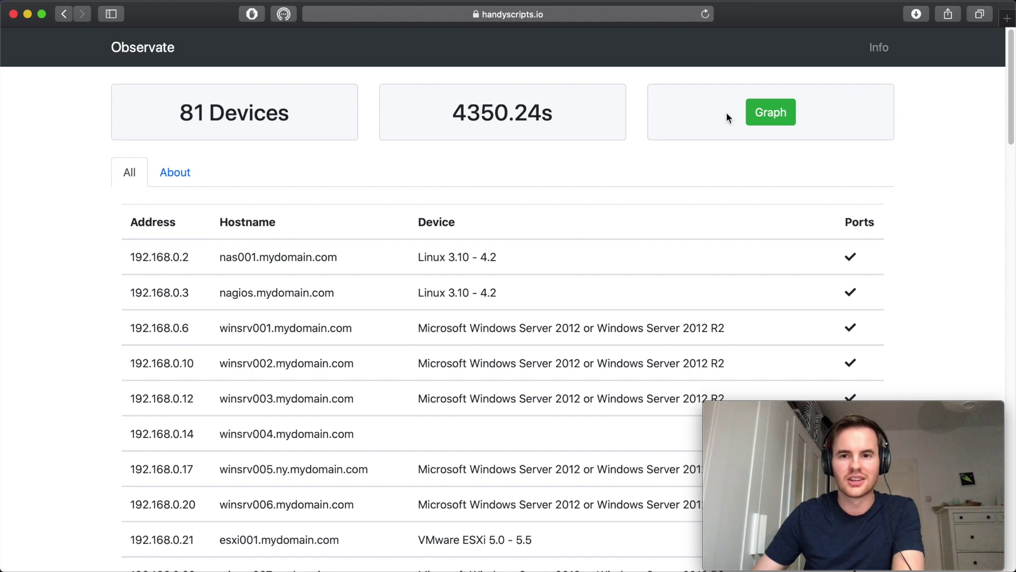
pyautogui.click(781, 104)
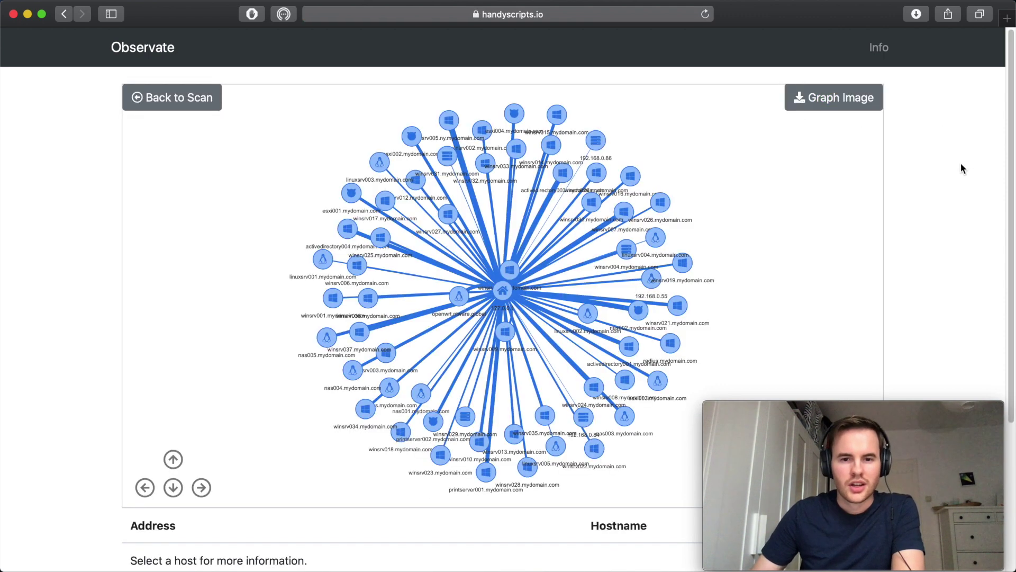
# Select the winsrv037 node and review its host details and services
pyautogui.scroll(-2, 962, 164)
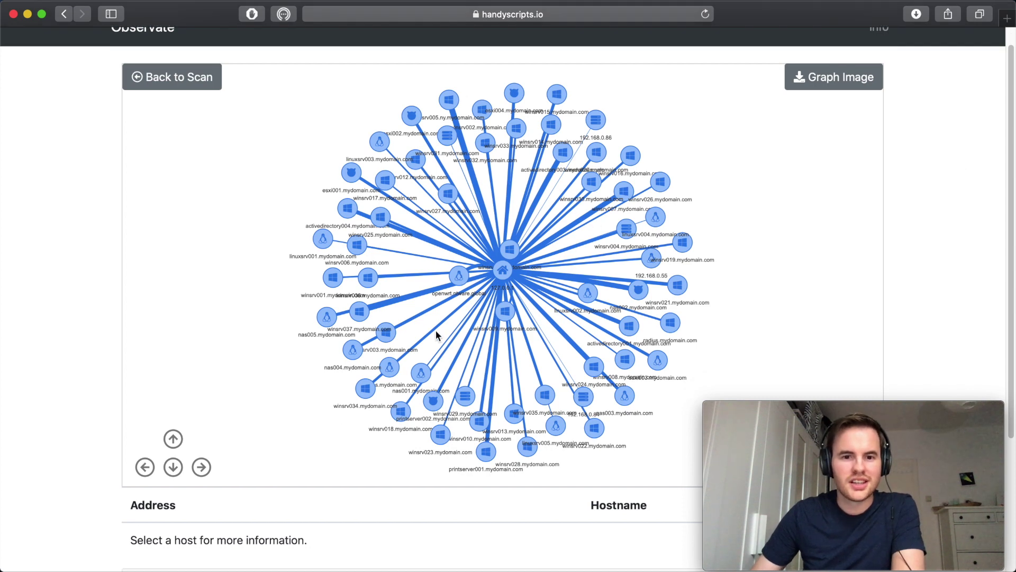
pyautogui.click(371, 315)
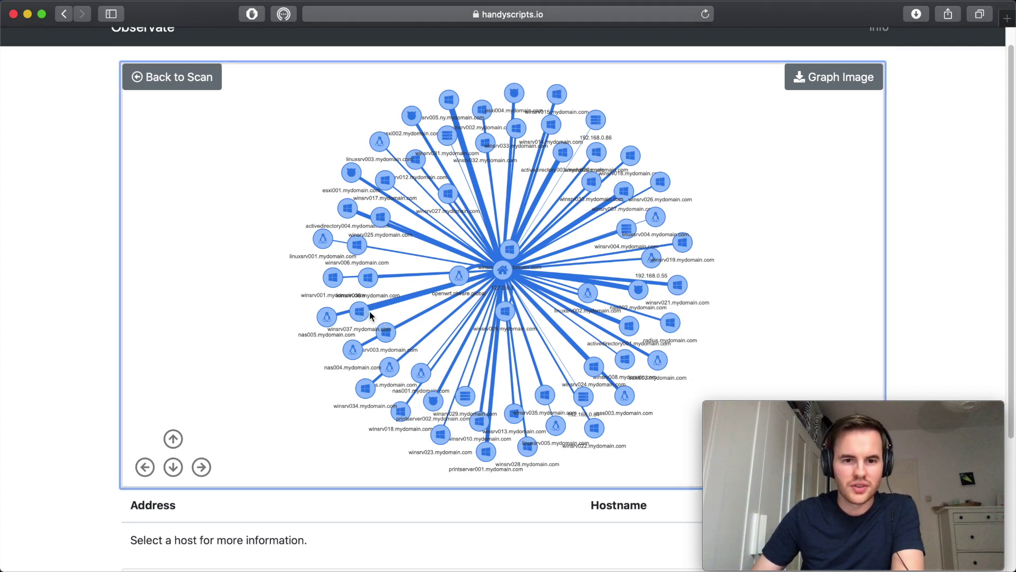
pyautogui.click(370, 314)
pyautogui.scroll(-10, 74, 297)
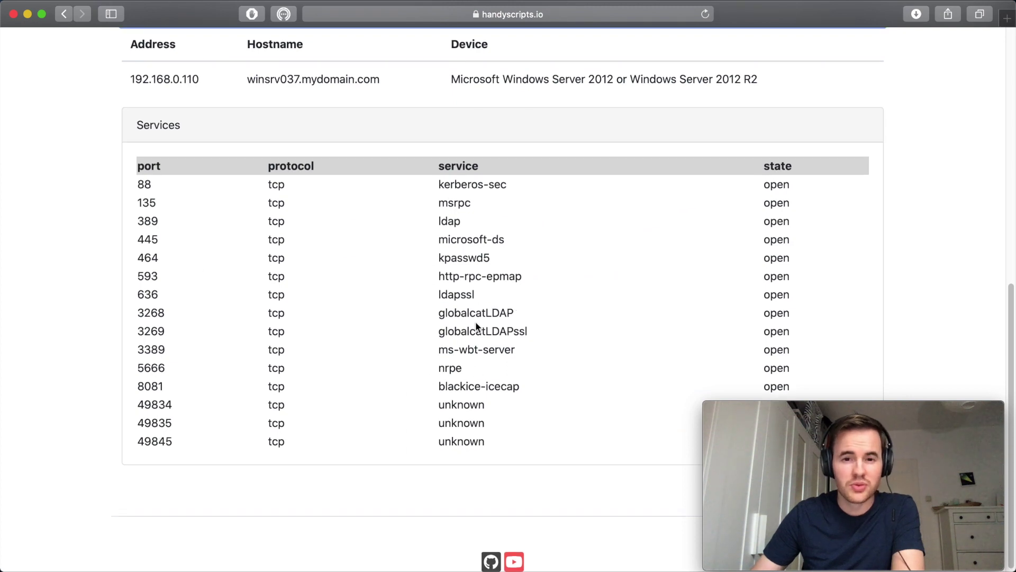
pyautogui.scroll(10, 477, 327)
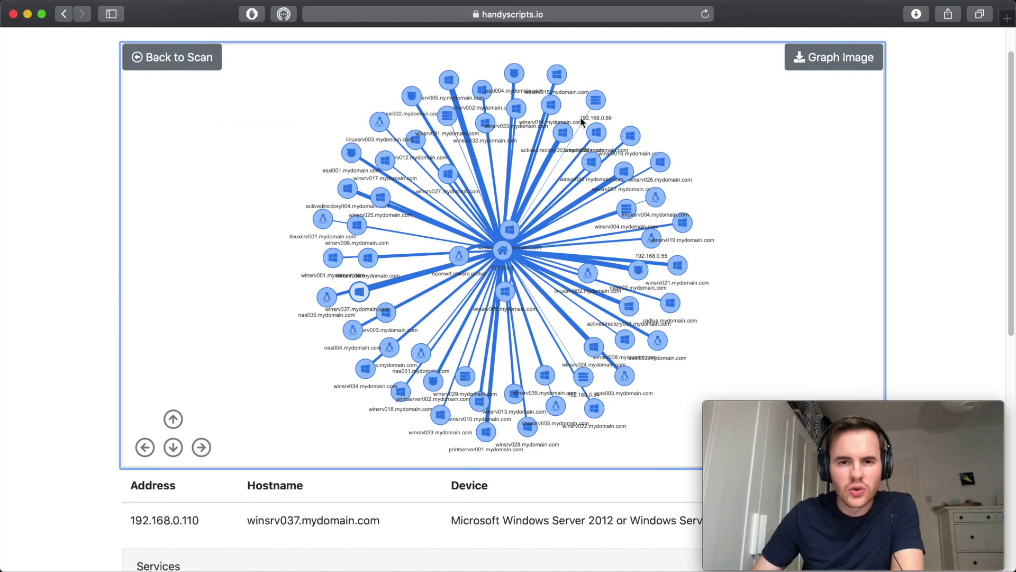
# Review nas002's services, then show esxi002 at 192.168.0.47 running VMware ESXi 5.0
pyautogui.click(639, 271)
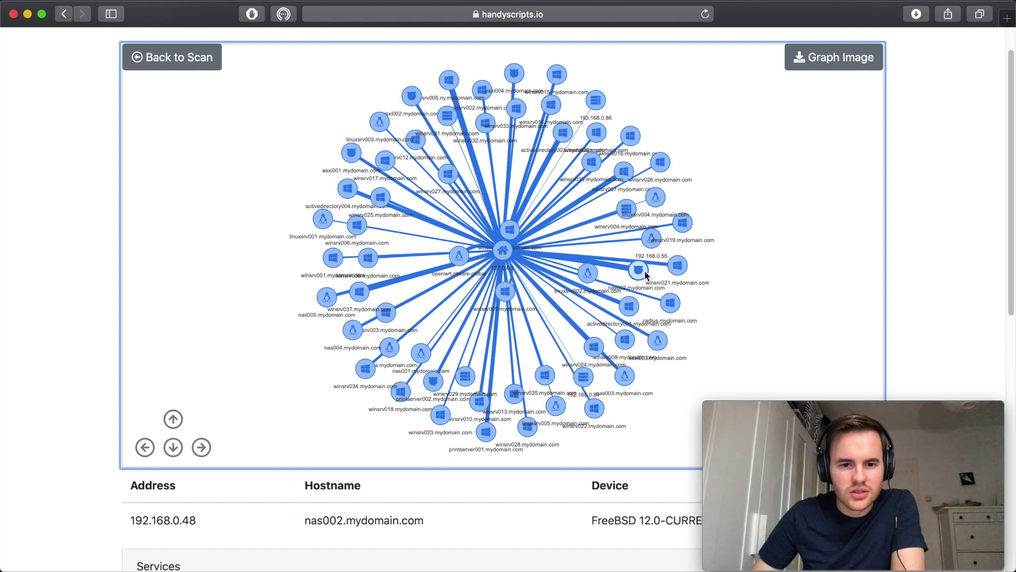
pyautogui.scroll(-6, 984, 241)
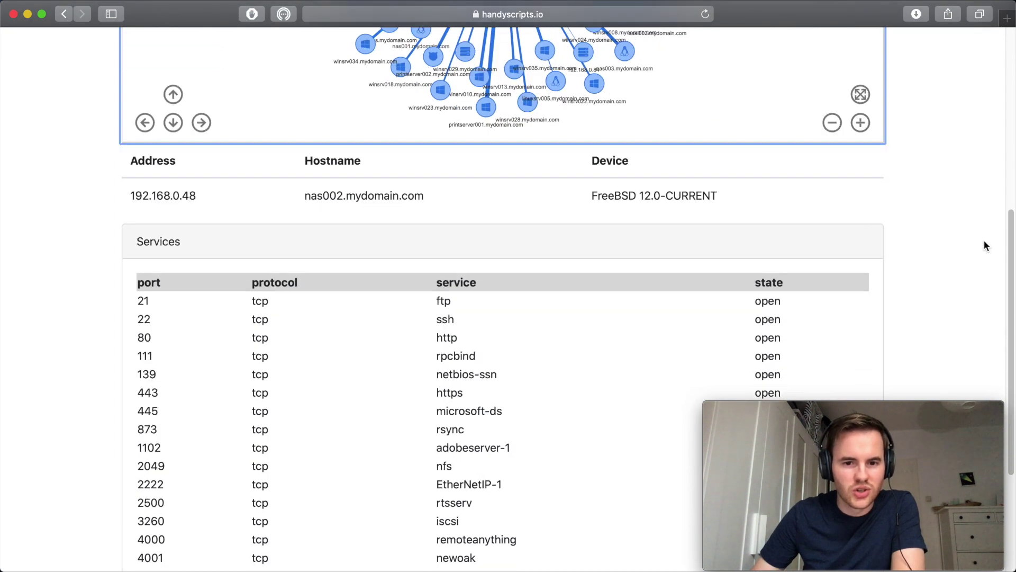
pyautogui.scroll(-2, 985, 241)
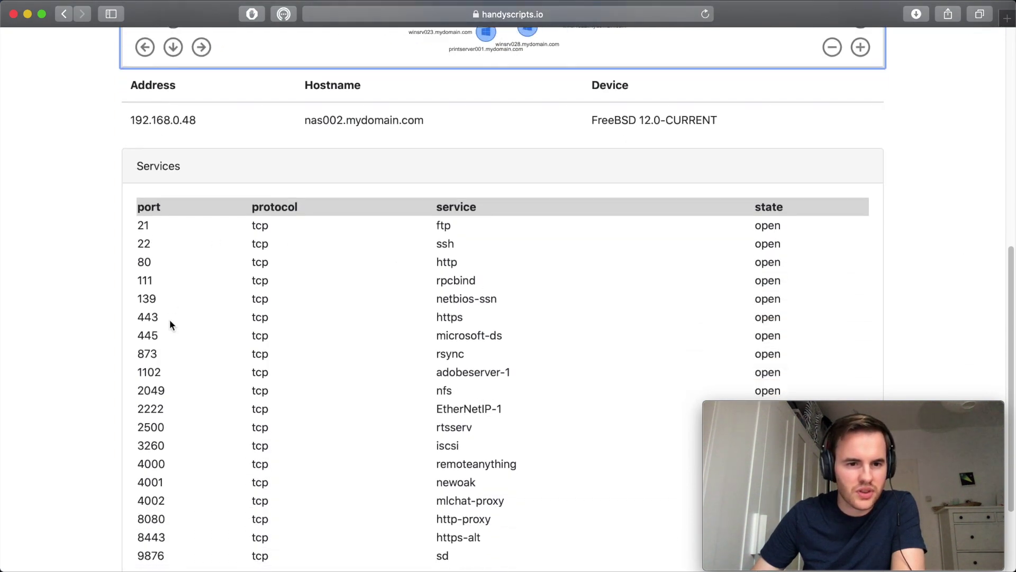
pyautogui.scroll(8, 170, 337)
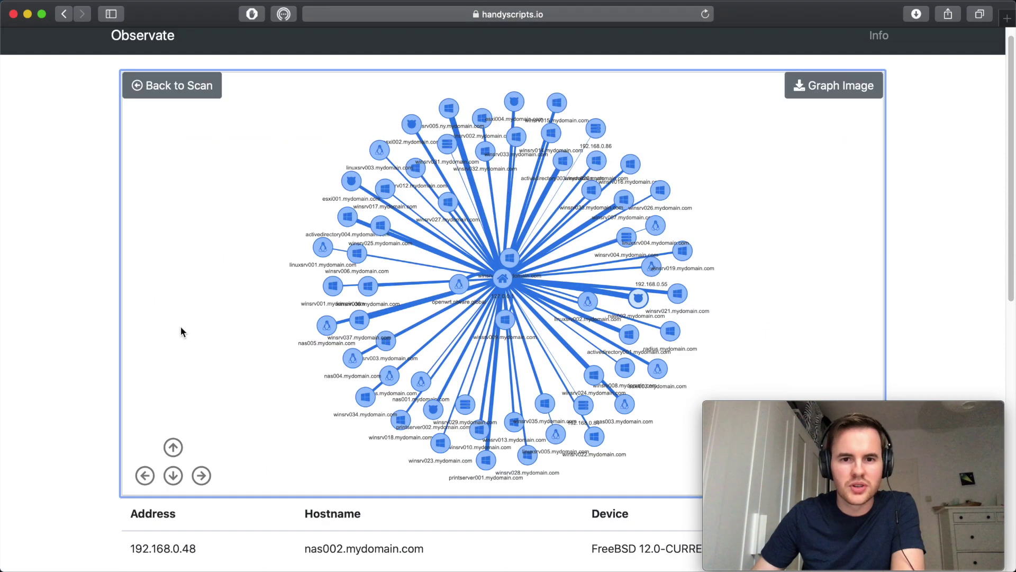
pyautogui.click(410, 125)
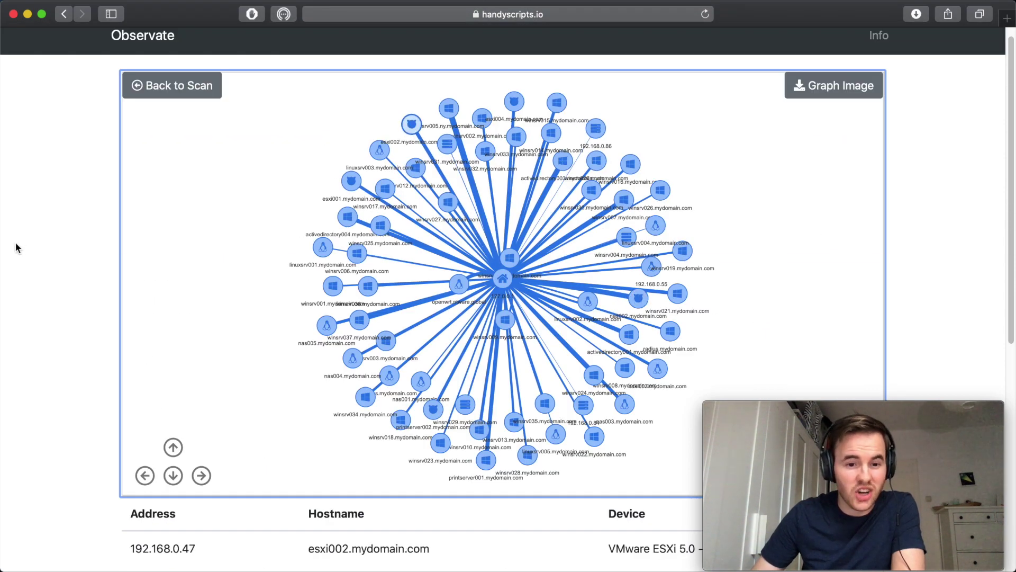
# Show linuxsrv001's host details and review its services, including port 8000
pyautogui.scroll(-7, 66, 228)
pyautogui.scroll(1, 89, 216)
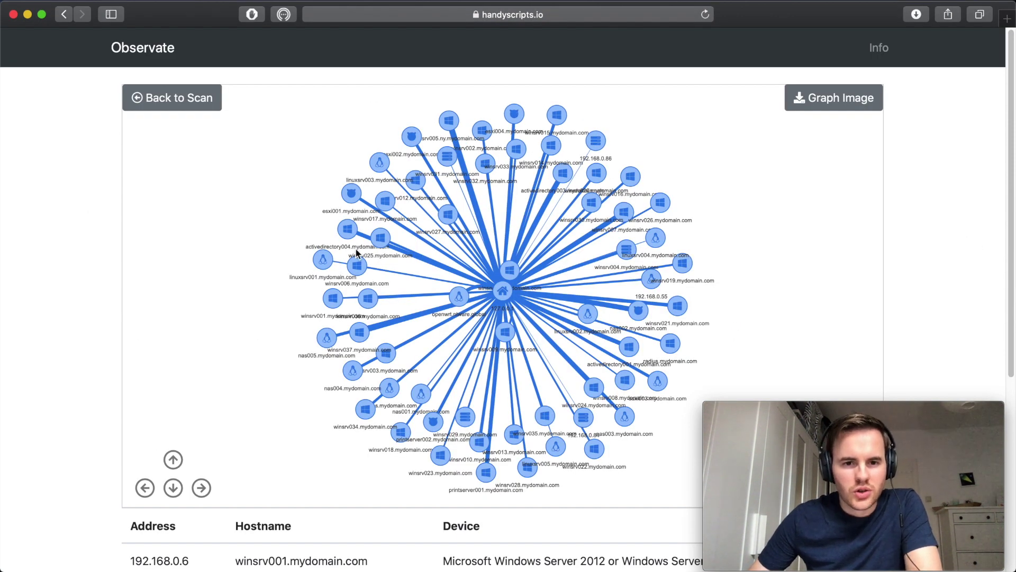
pyautogui.click(324, 260)
pyautogui.scroll(-5, 120, 283)
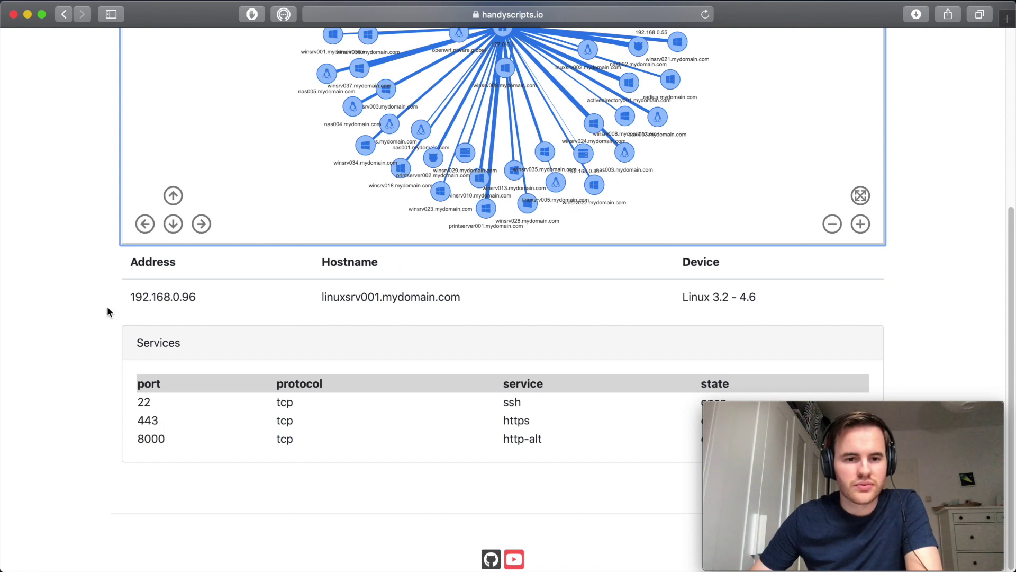
pyautogui.scroll(1, 108, 305)
pyautogui.moveTo(139, 441); pyautogui.dragTo(191, 443)
pyautogui.click(188, 417)
pyautogui.scroll(3, 118, 320)
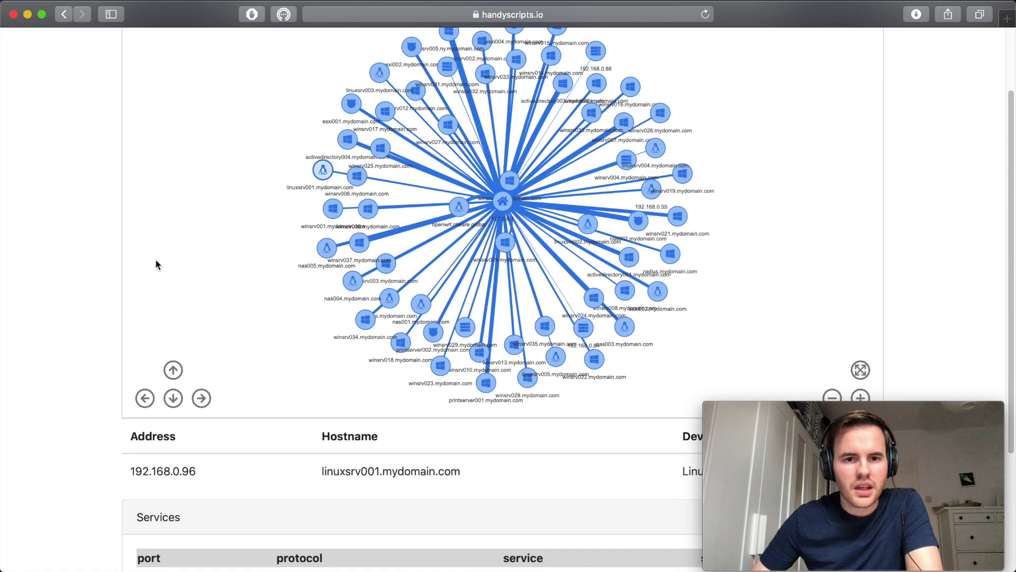
# Show activedirectory004 at 192.168.0.29, a Windows Server 2012 host with ports 88, 389 and 3389
pyautogui.click(348, 139)
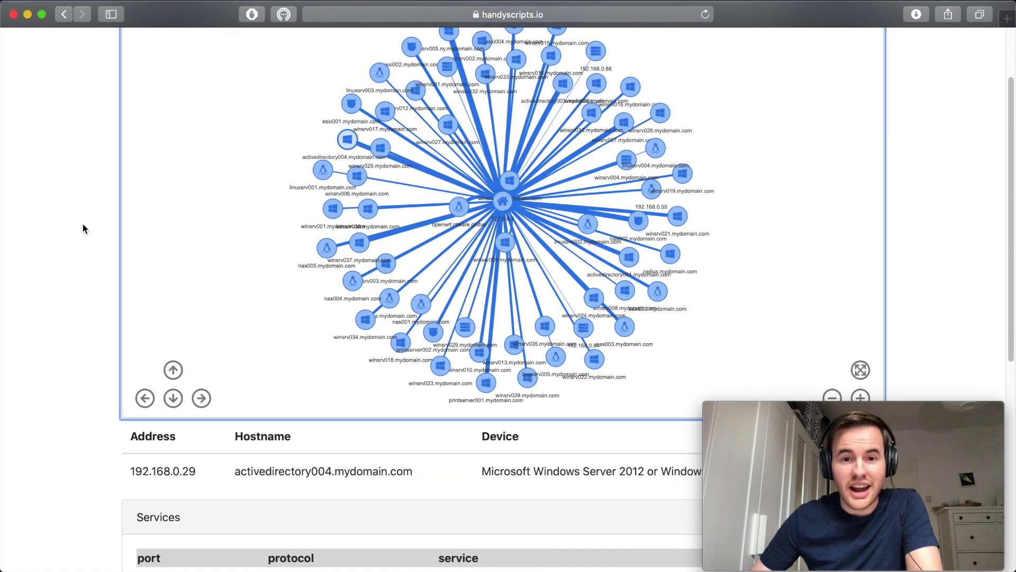
pyautogui.scroll(-7, 76, 238)
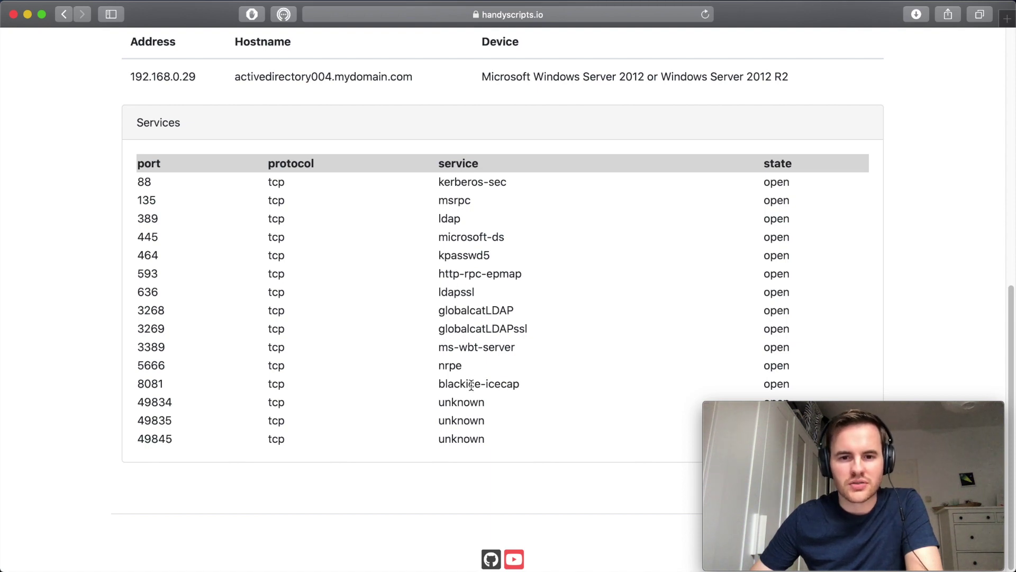
pyautogui.scroll(5, 518, 351)
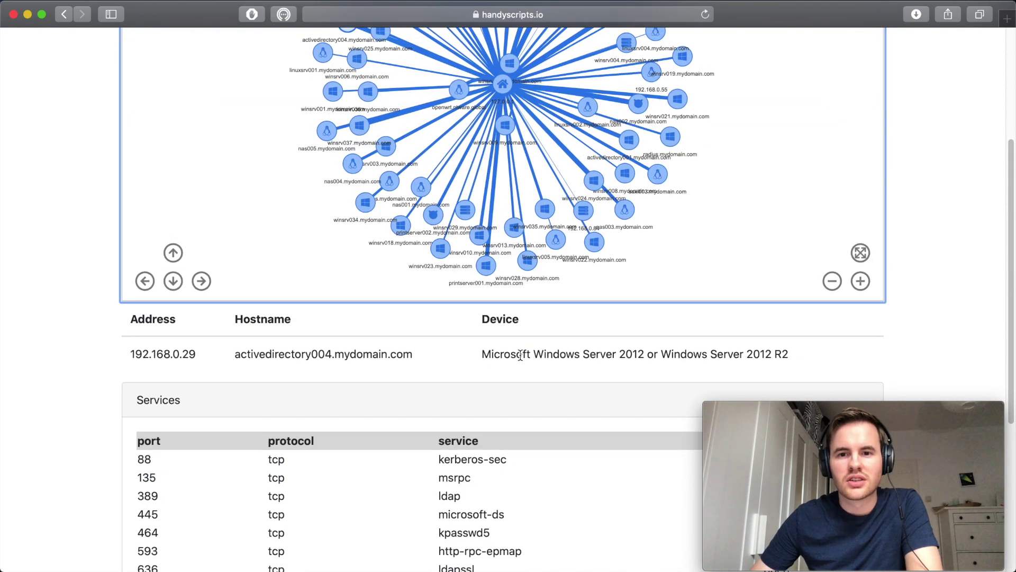
pyautogui.scroll(3, 521, 355)
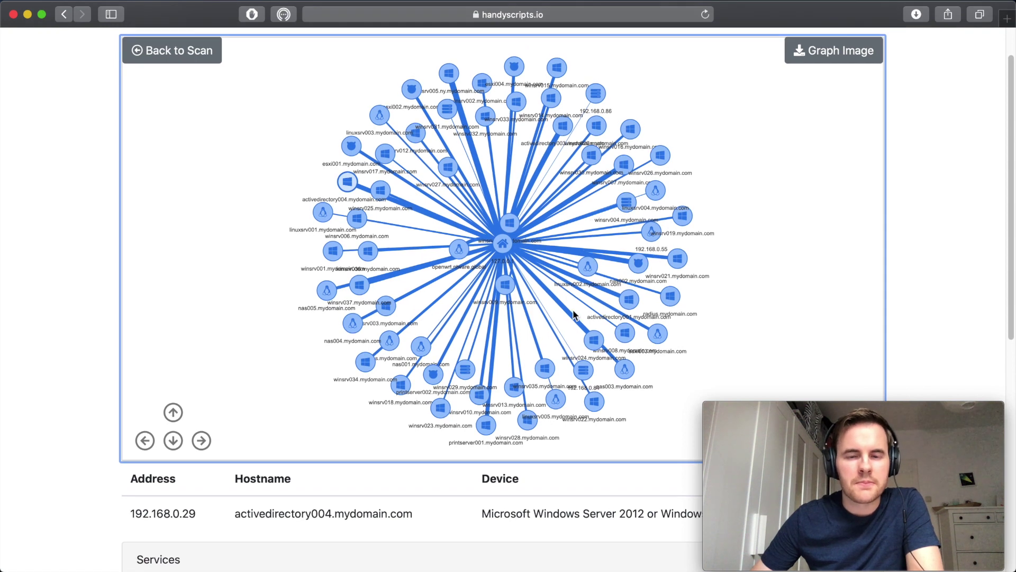